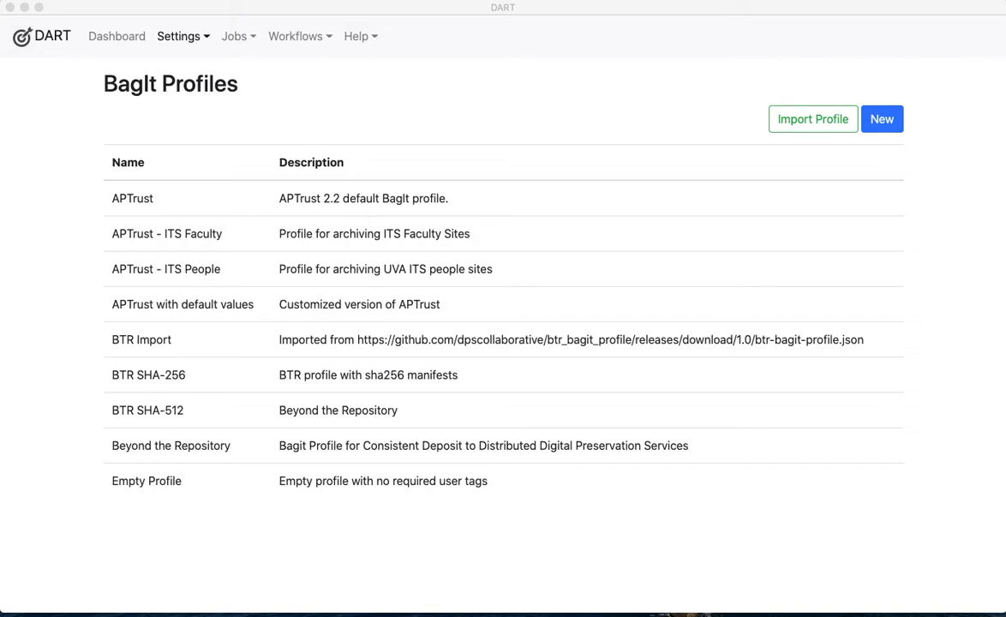
# Step: Open the BTR Import BagIt profile and review its info, general, manifest and serialization settings and its bag-info.txt tags
pyautogui.click(152, 345)
pyautogui.click(153, 346)
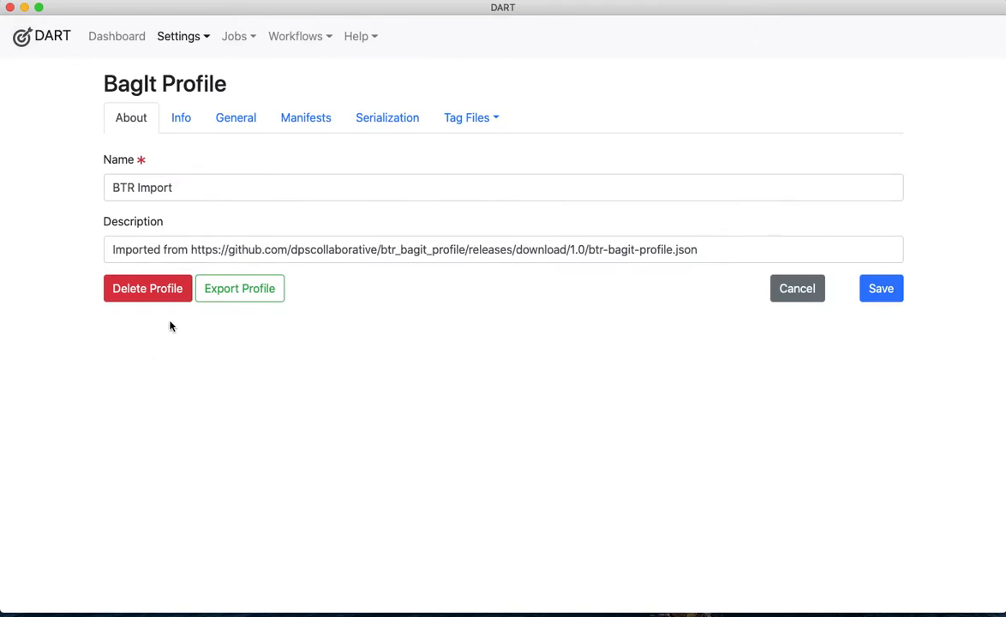
pyautogui.click(188, 122)
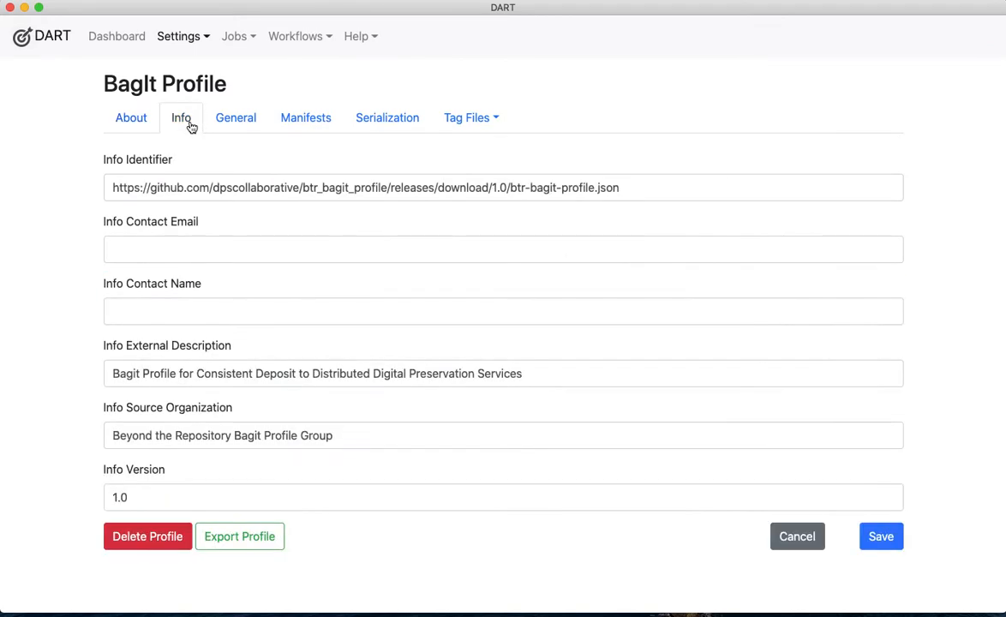
pyautogui.click(232, 121)
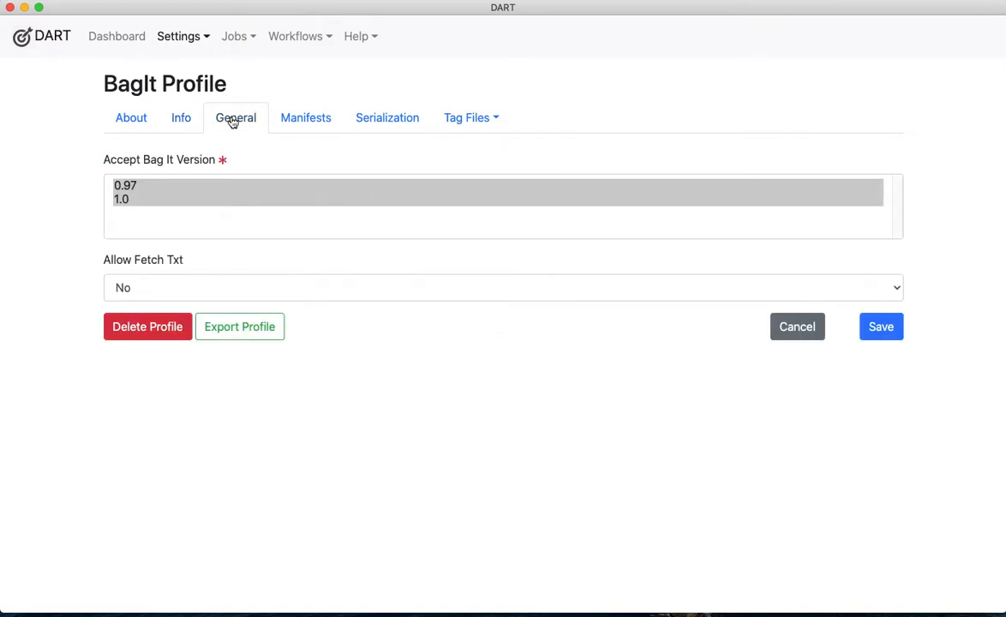
pyautogui.click(300, 116)
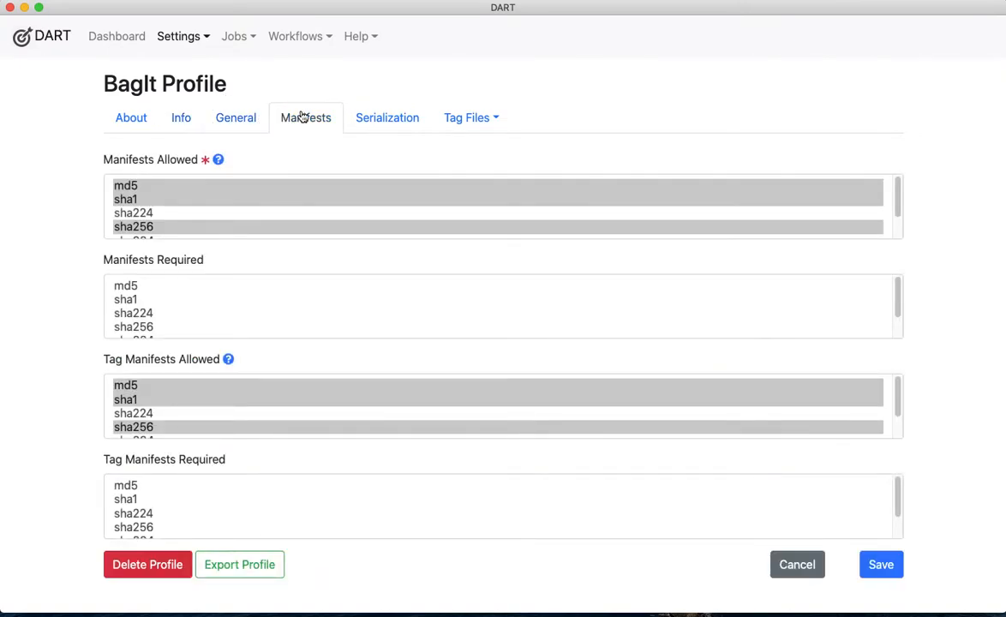
pyautogui.click(387, 118)
pyautogui.click(463, 120)
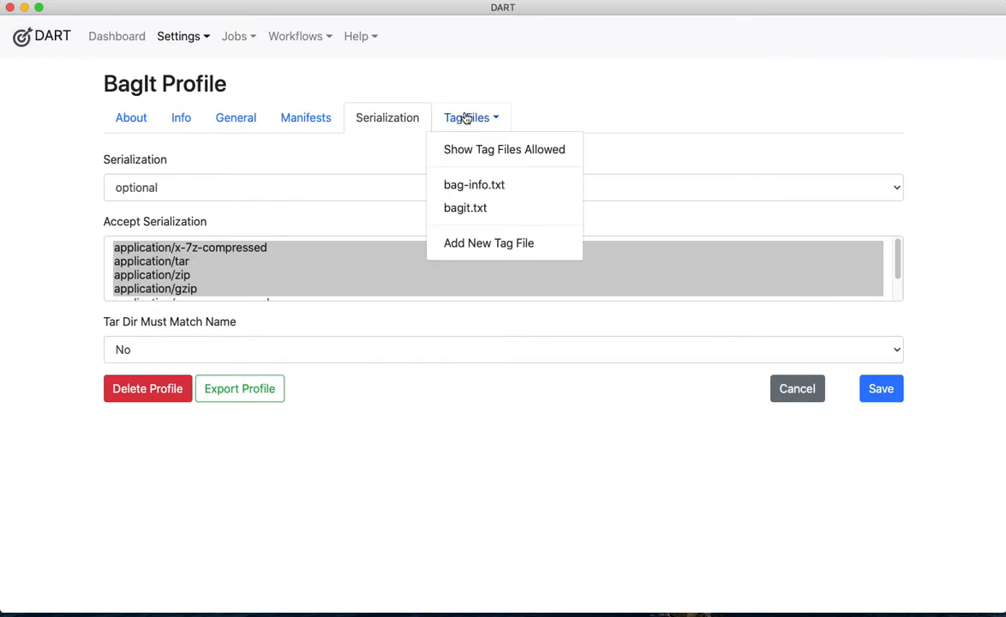
pyautogui.click(469, 183)
pyautogui.scroll(-5, 512, 328)
pyautogui.scroll(5, 512, 328)
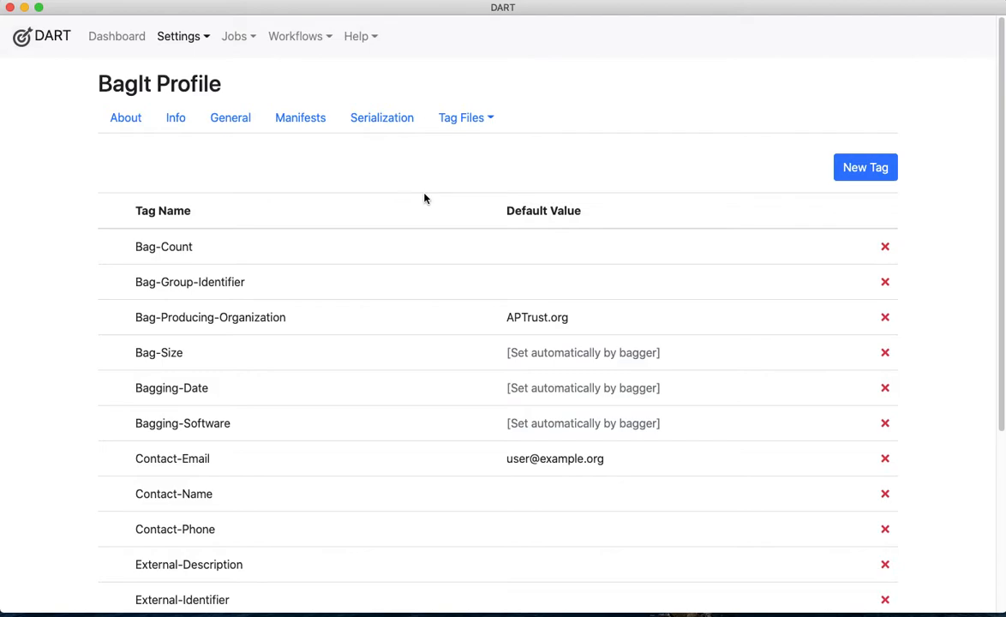
# Step: Open the APTrust Staging storage service and review its protocol, host, bucket and login settings
pyautogui.click(174, 40)
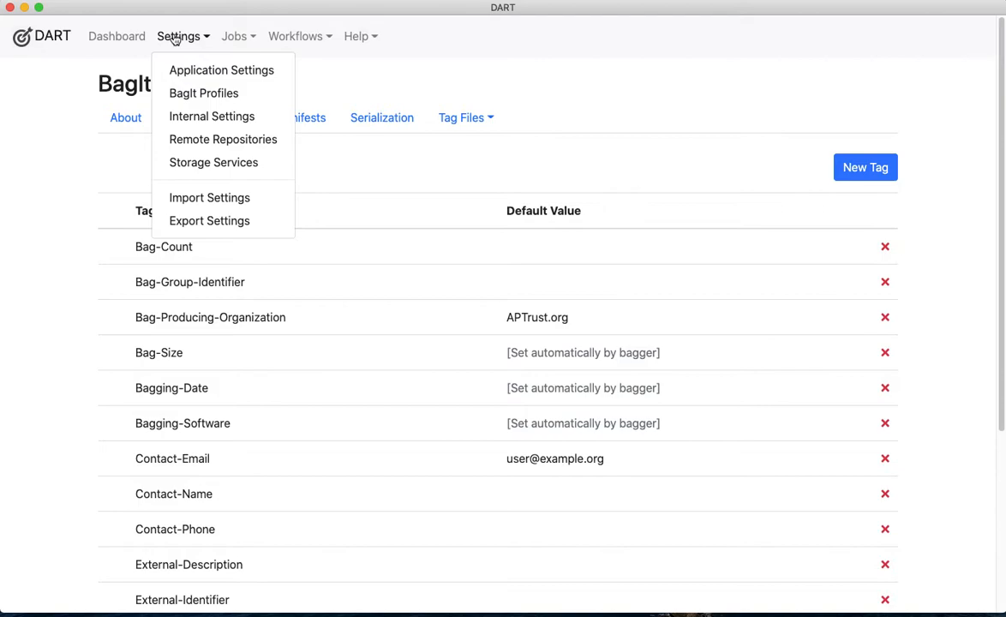
pyautogui.click(223, 164)
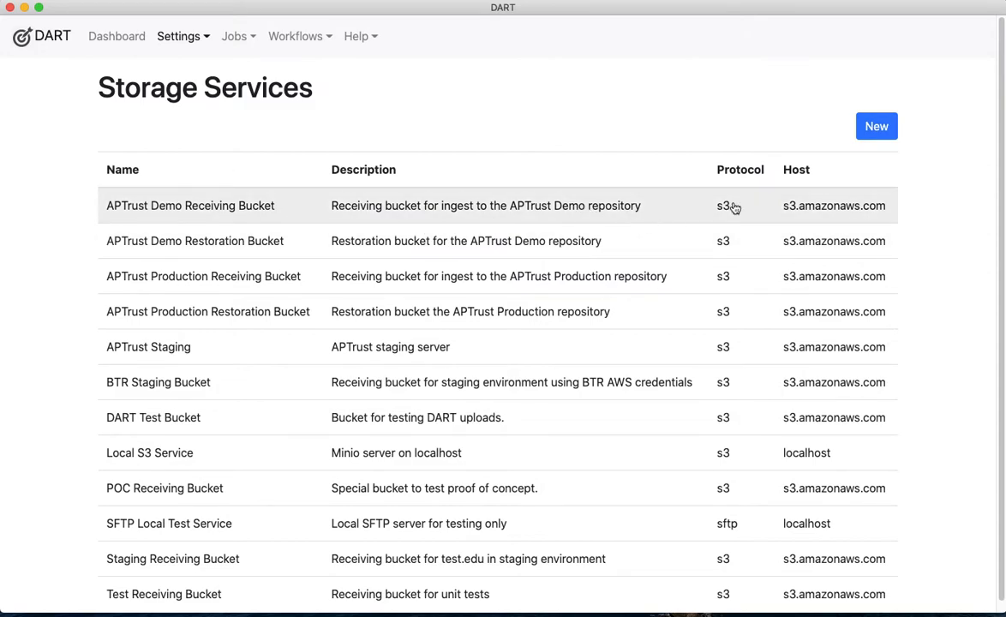
pyautogui.scroll(-1, 733, 215)
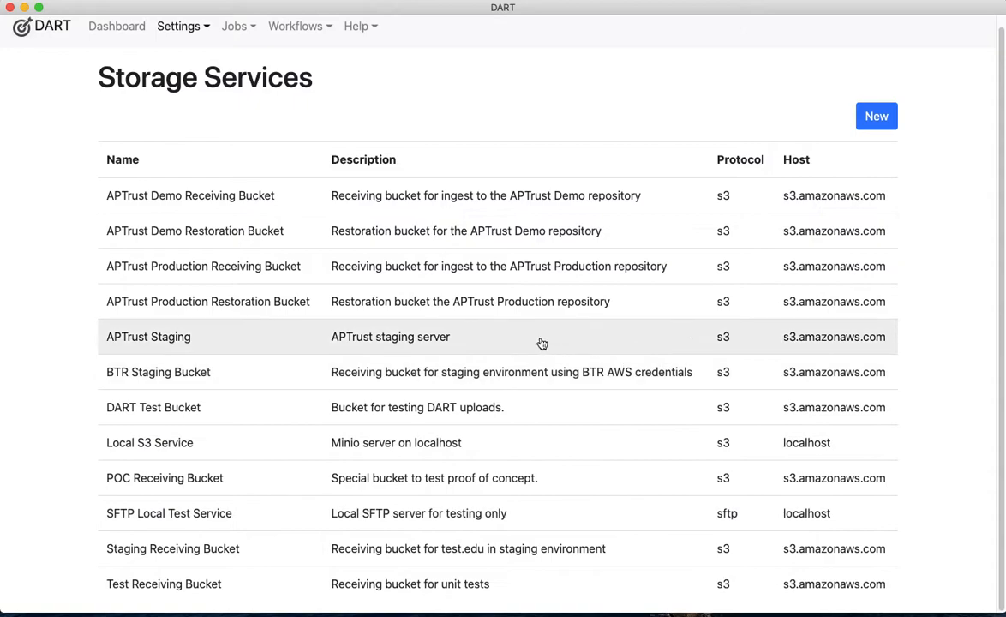
pyautogui.click(420, 338)
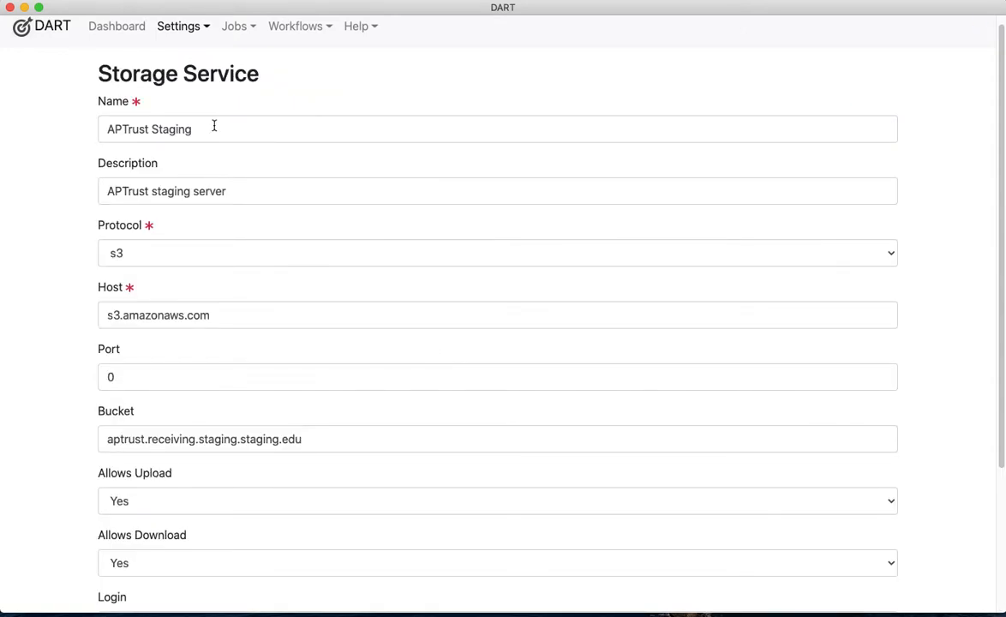
pyautogui.click(171, 253)
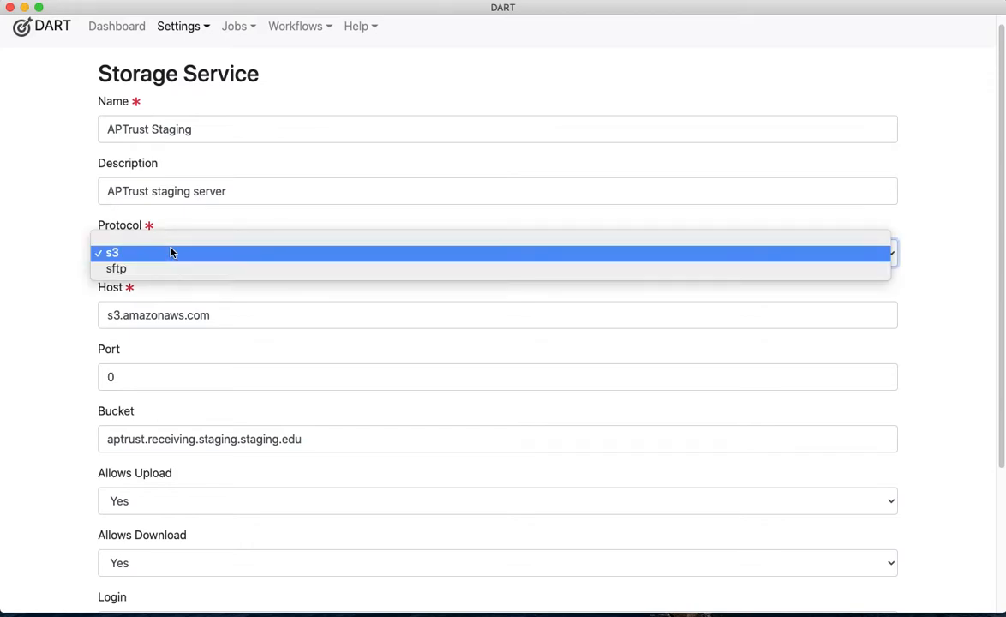
pyautogui.click(53, 248)
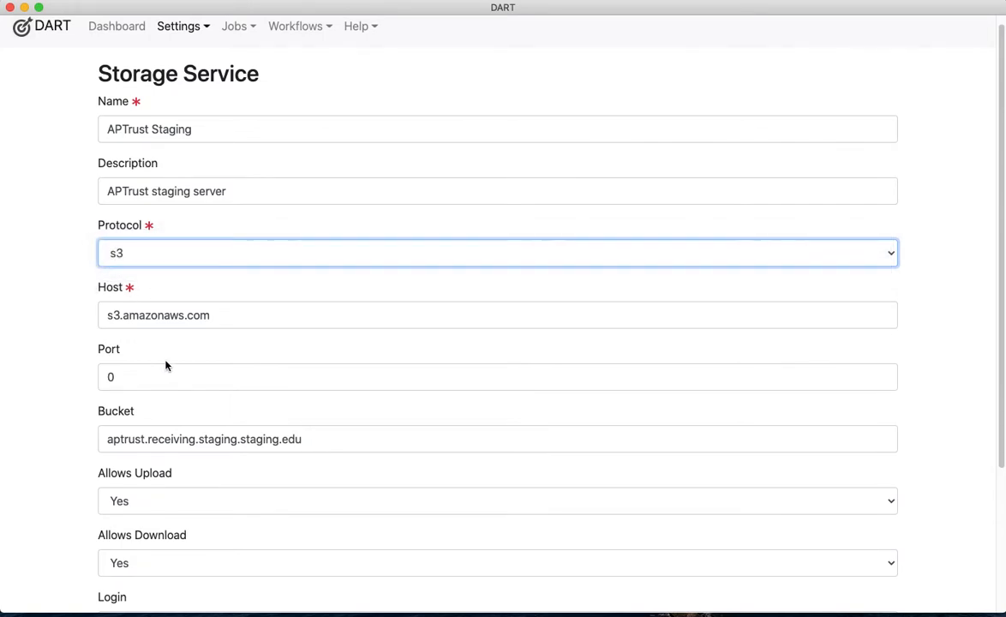
pyautogui.scroll(-2, 307, 439)
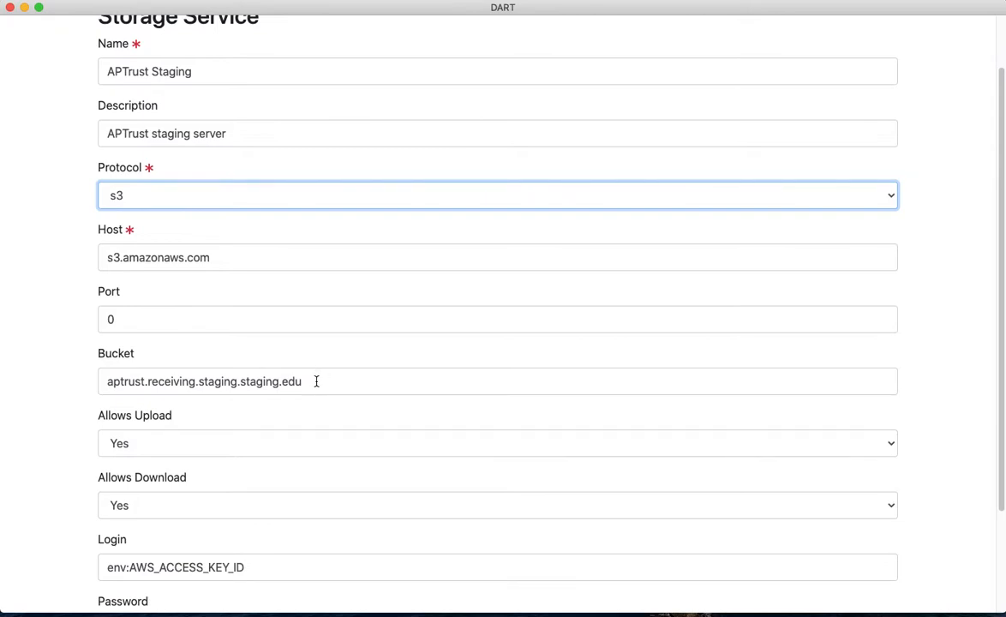
pyautogui.scroll(-1, 317, 382)
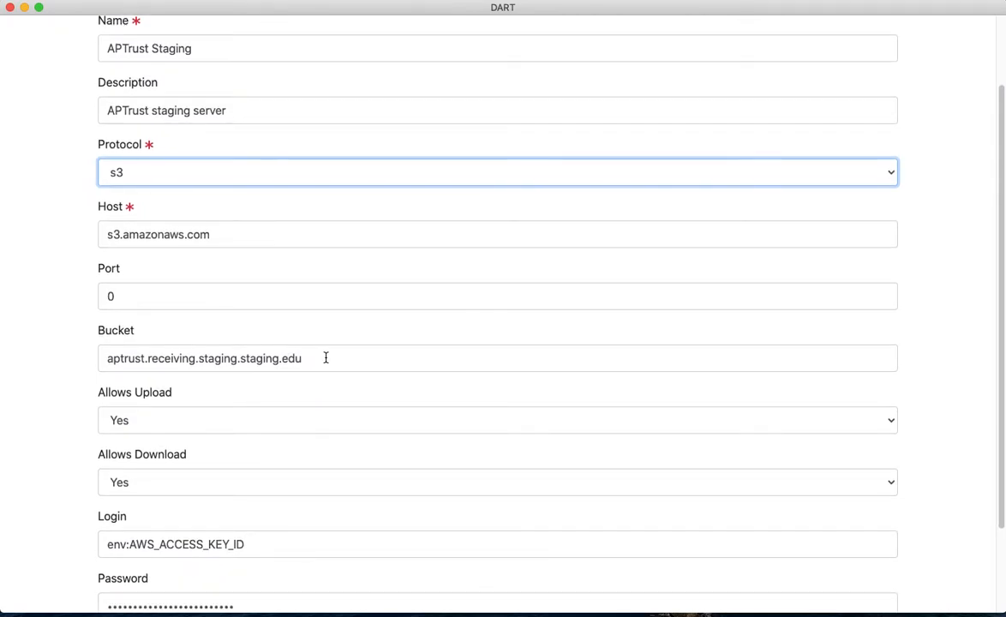
pyautogui.scroll(-4, 326, 361)
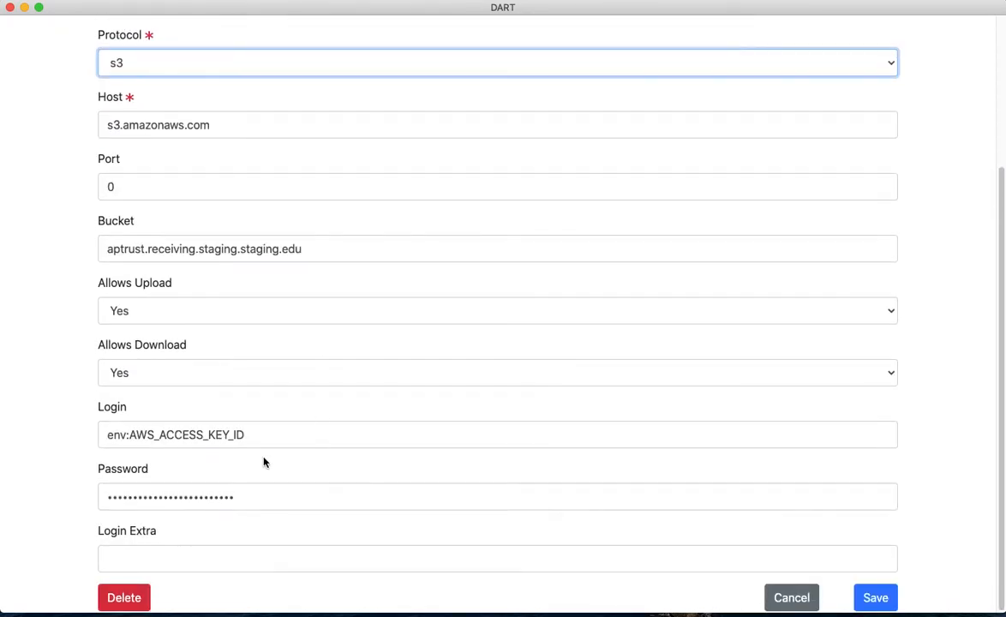
# Step: Open the SFTP Local Test Service storage service and review its connection and login settings
pyautogui.scroll(7, 281, 446)
pyautogui.click(176, 36)
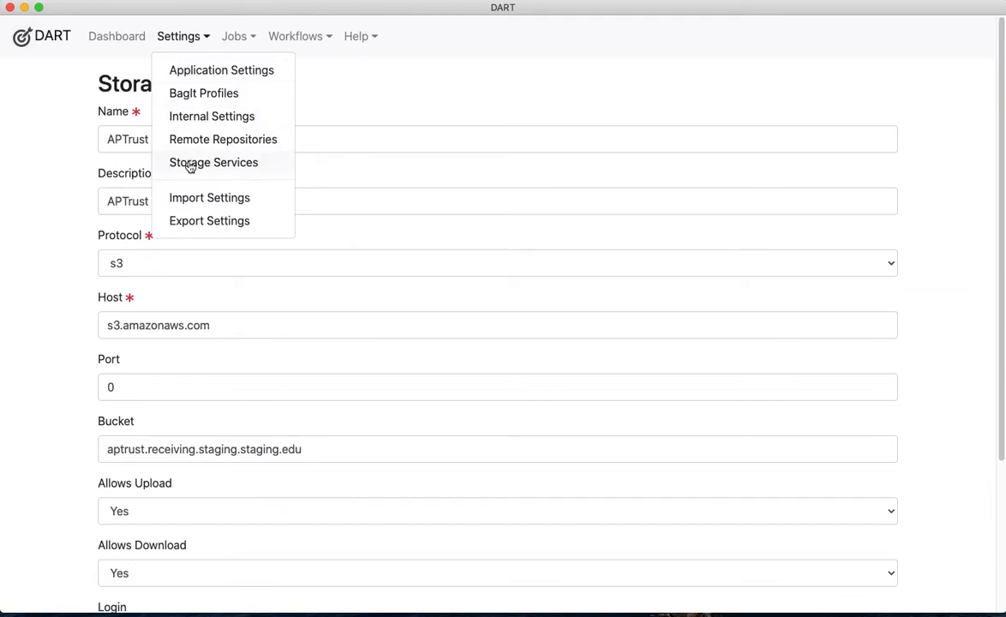
pyautogui.click(191, 164)
pyautogui.click(707, 530)
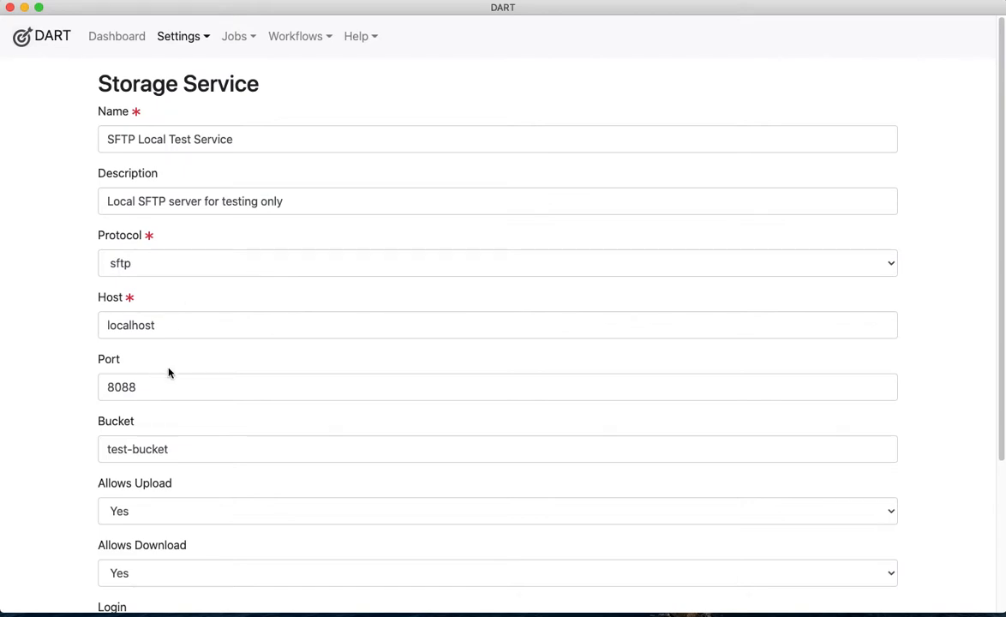
pyautogui.scroll(-5, 210, 370)
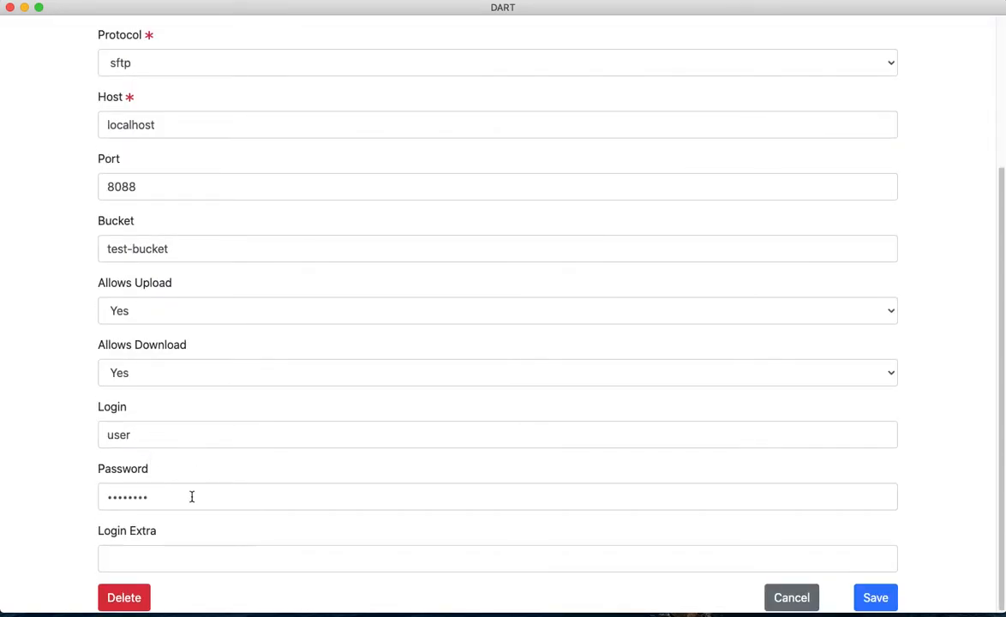
pyautogui.scroll(5, 229, 439)
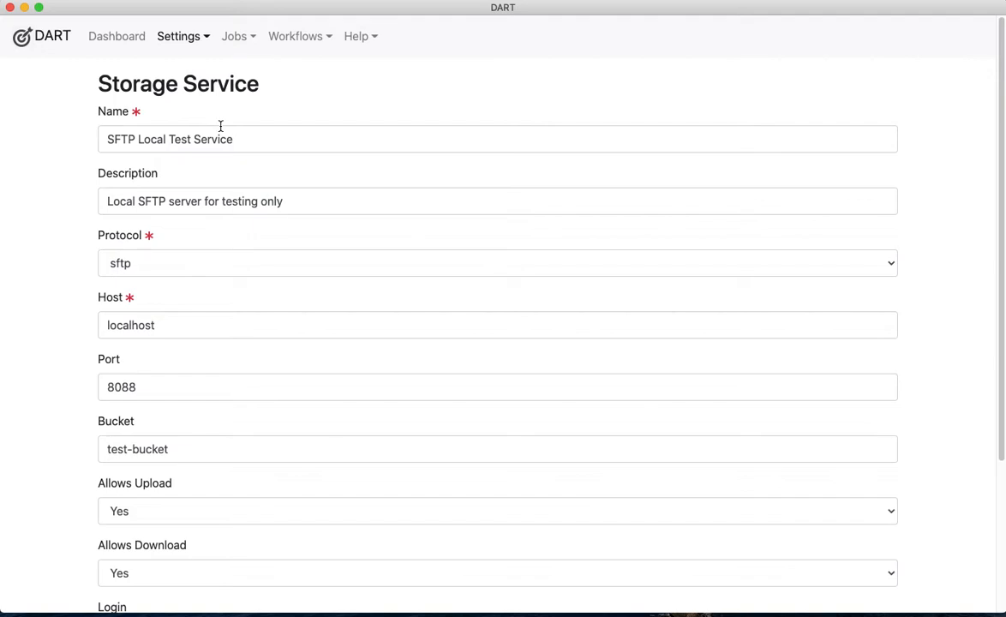
# Step: Open the settings export form and include the BTR Import BagIt profile
pyautogui.click(181, 39)
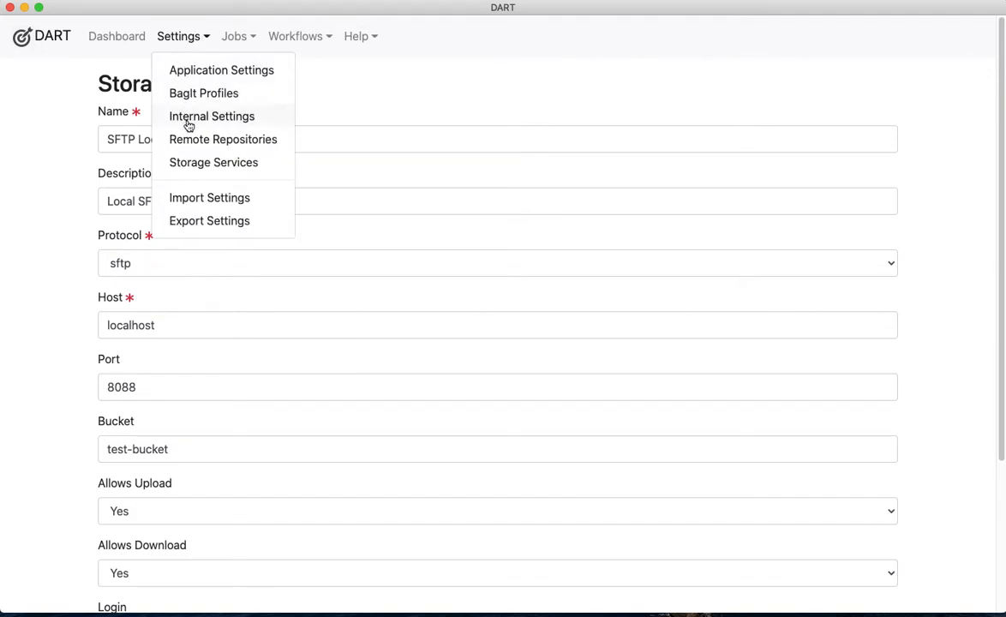
pyautogui.click(196, 222)
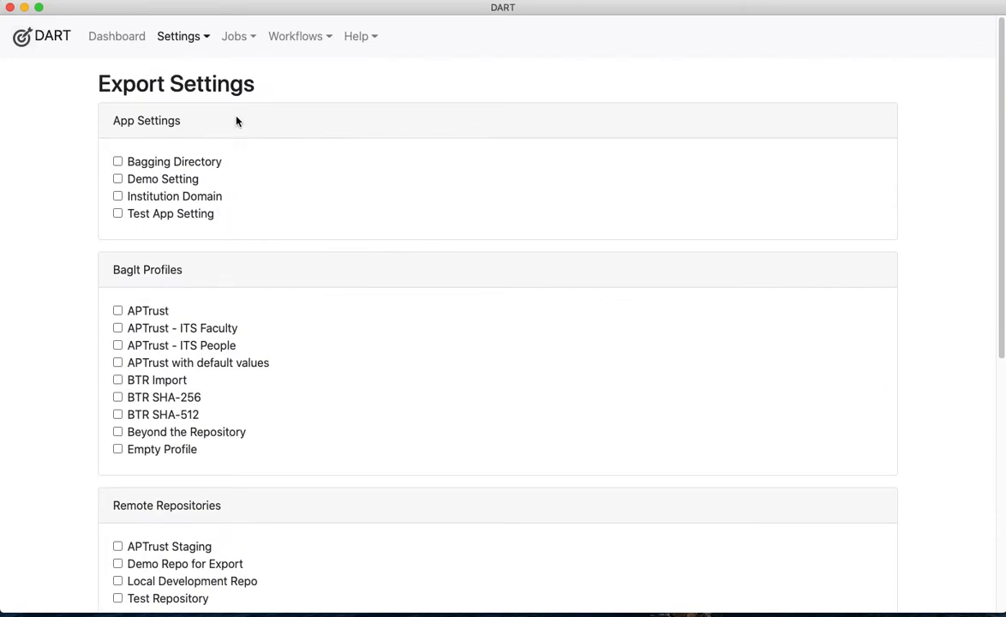
pyautogui.click(179, 39)
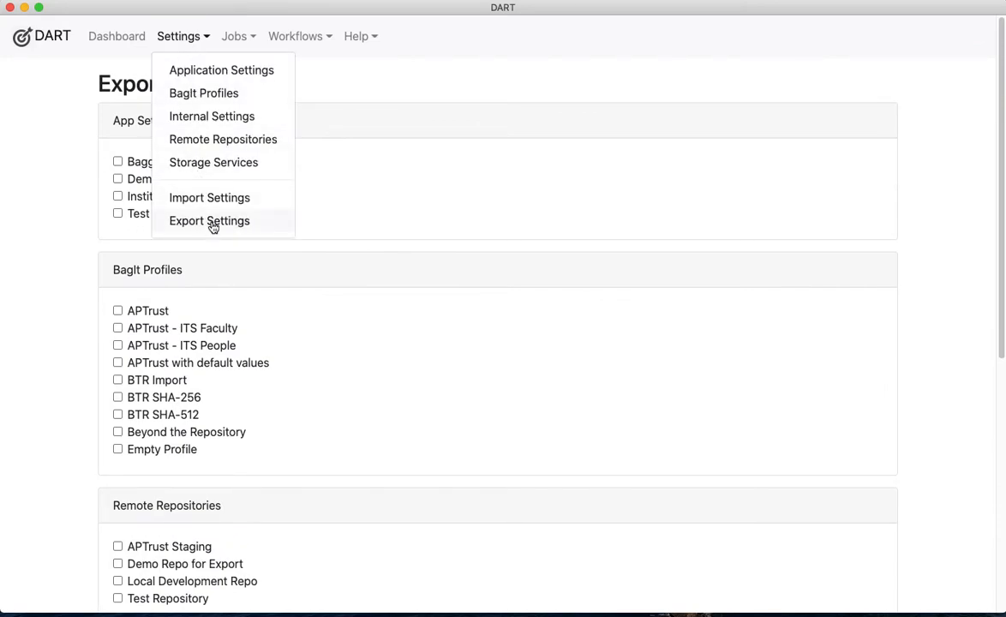
pyautogui.click(216, 225)
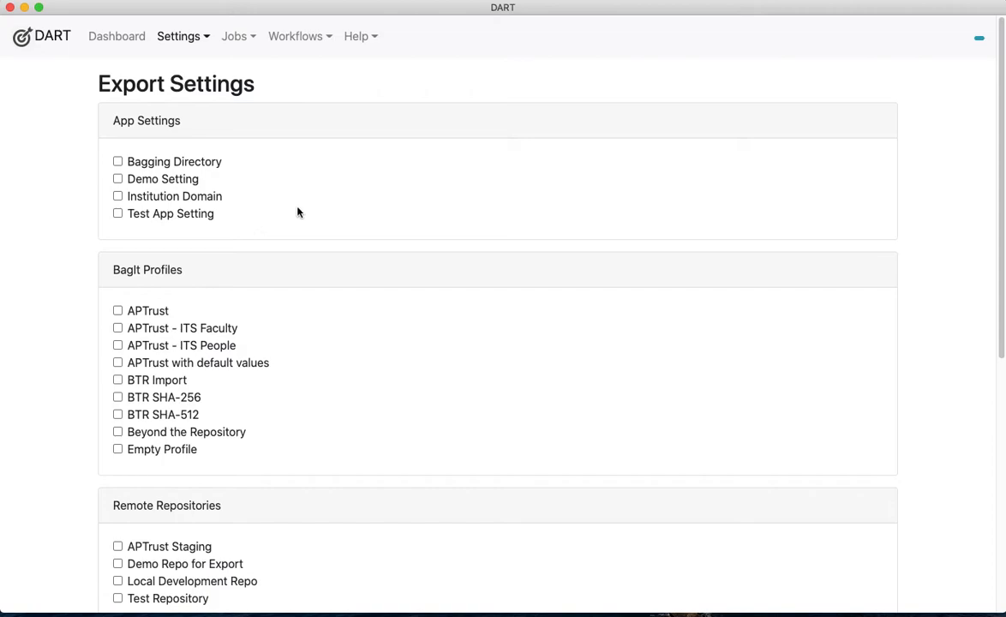
pyautogui.scroll(-5, 292, 228)
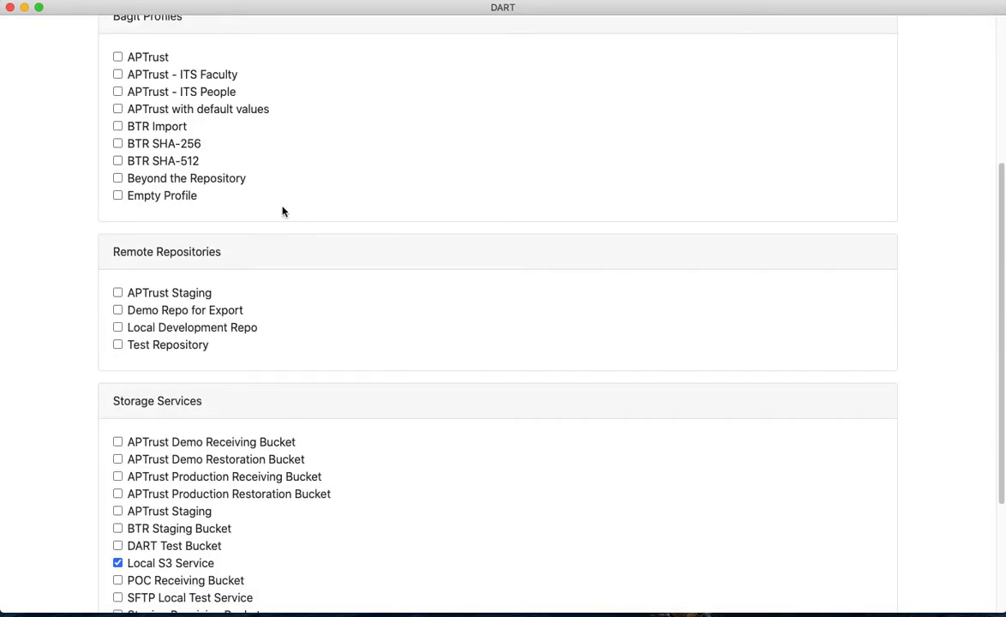
pyautogui.click(151, 129)
pyautogui.scroll(2, 310, 124)
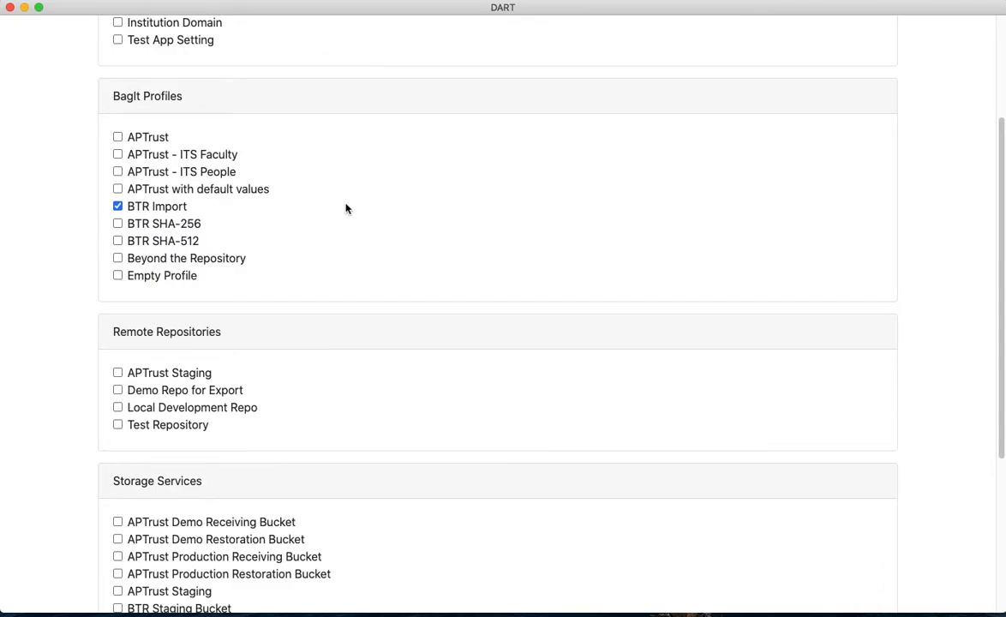
# Step: Include the APTrust Staging and SFTP Local Test Service storage services, exclude Local S3 Service, and export the settings
pyautogui.scroll(-5, 346, 210)
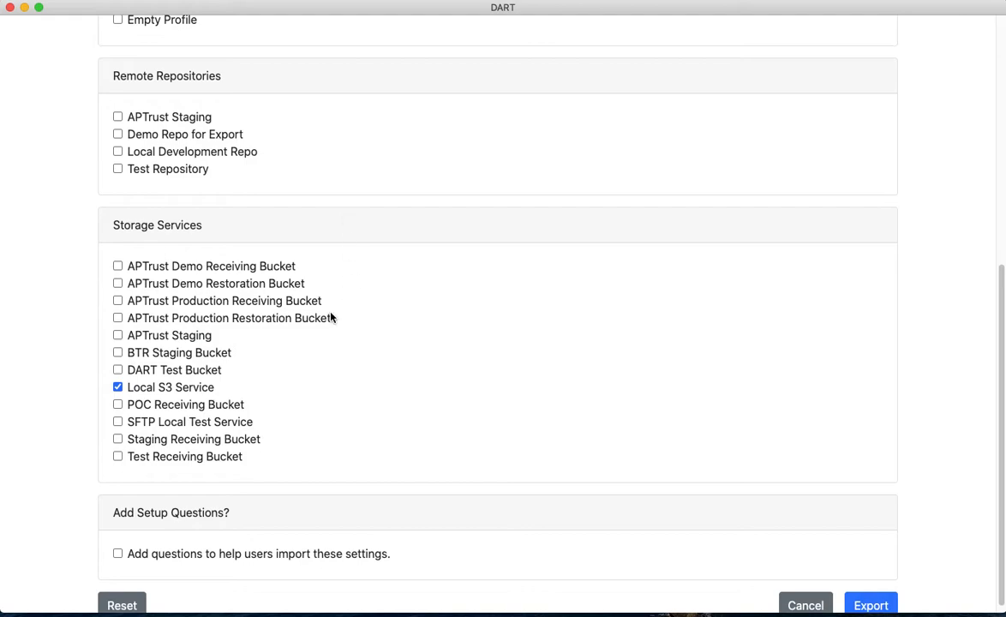
pyautogui.click(177, 336)
pyautogui.click(173, 388)
pyautogui.click(169, 422)
pyautogui.scroll(-1, 421, 324)
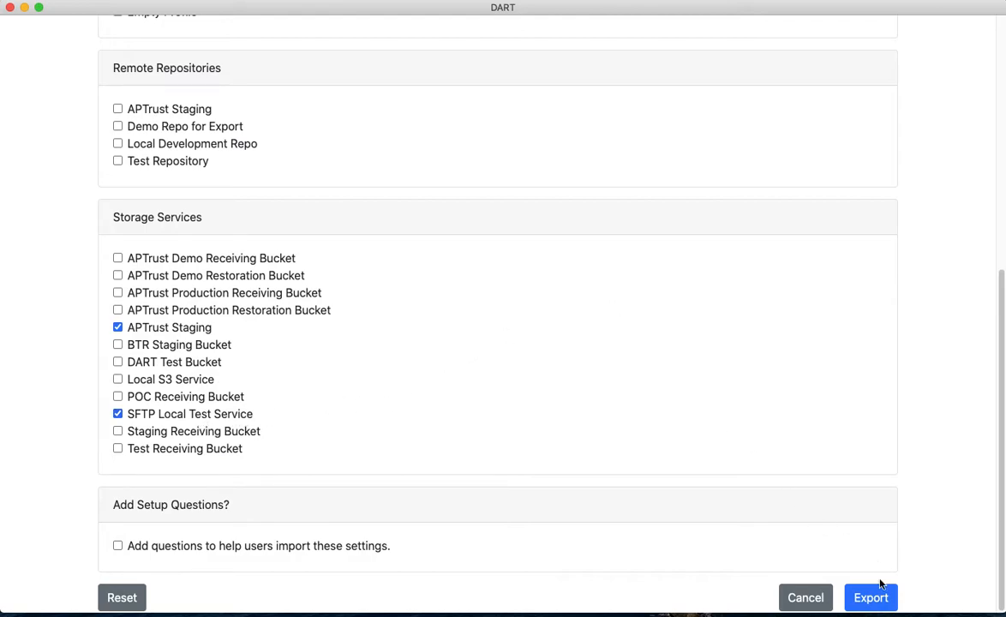
pyautogui.click(881, 597)
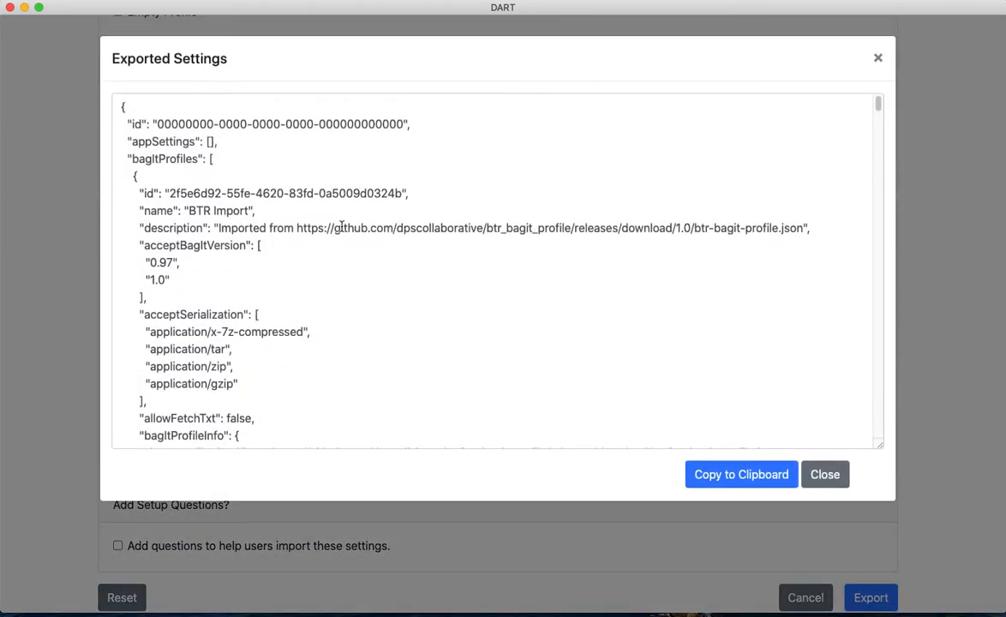
# Step: Examine the exported JSON for the BagIt profiles section and the APTrust Staging and SFTP Local Test Service descriptions
pyautogui.doubleClick(150, 155)
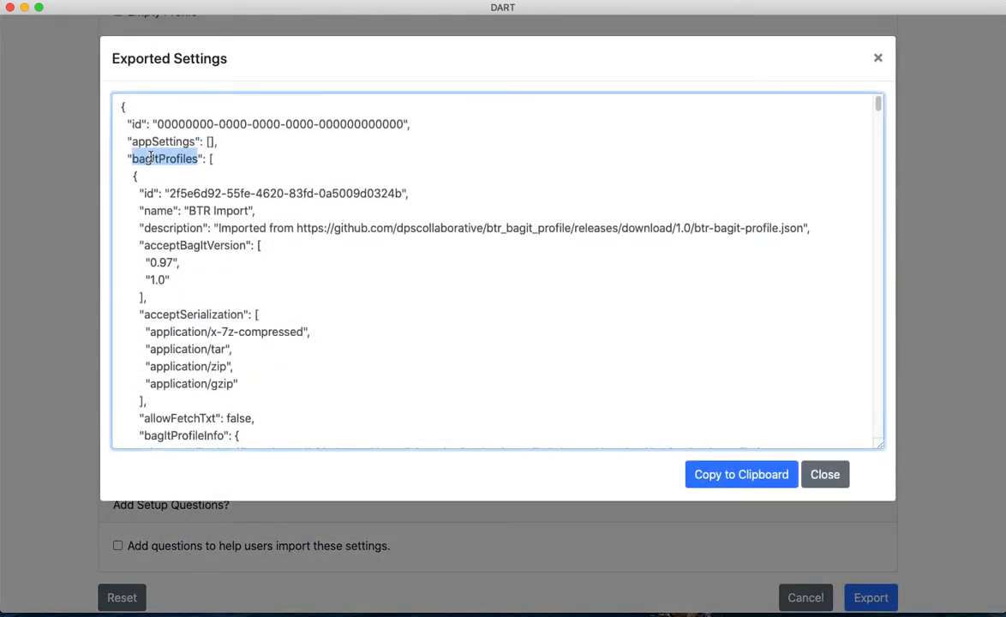
pyautogui.moveTo(878, 104); pyautogui.dragTo(882, 439)
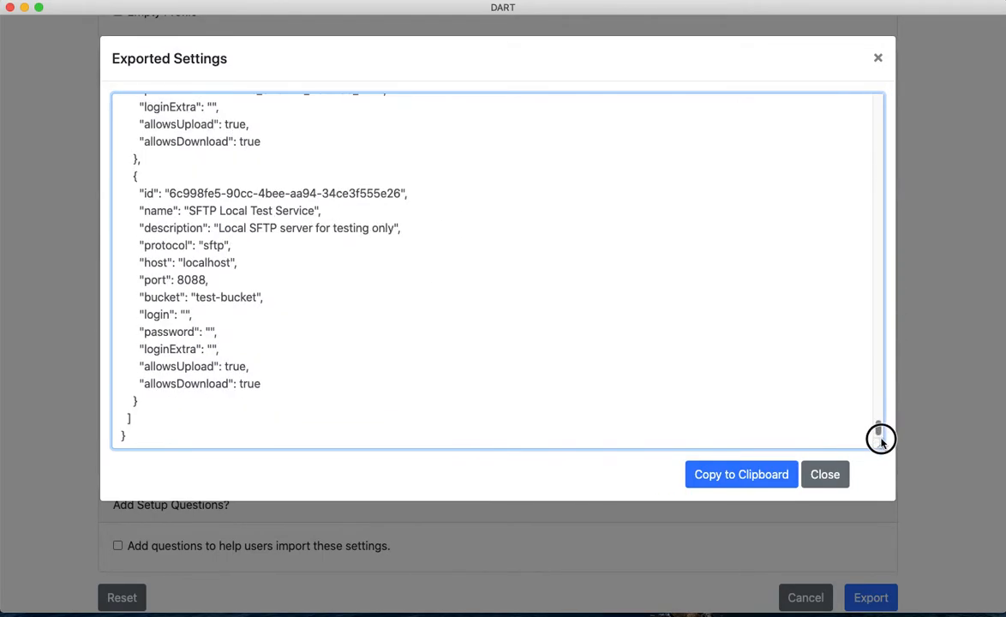
pyautogui.scroll(4, 263, 313)
pyautogui.scroll(5, 264, 313)
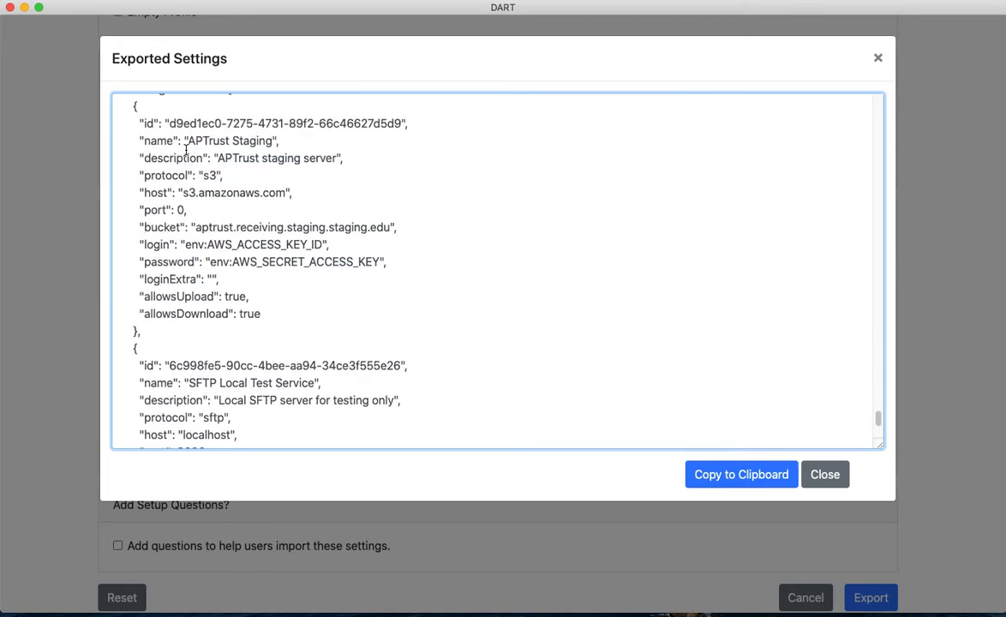
pyautogui.moveTo(218, 160); pyautogui.dragTo(338, 161)
pyautogui.click(230, 406)
pyautogui.moveTo(231, 406); pyautogui.dragTo(386, 403)
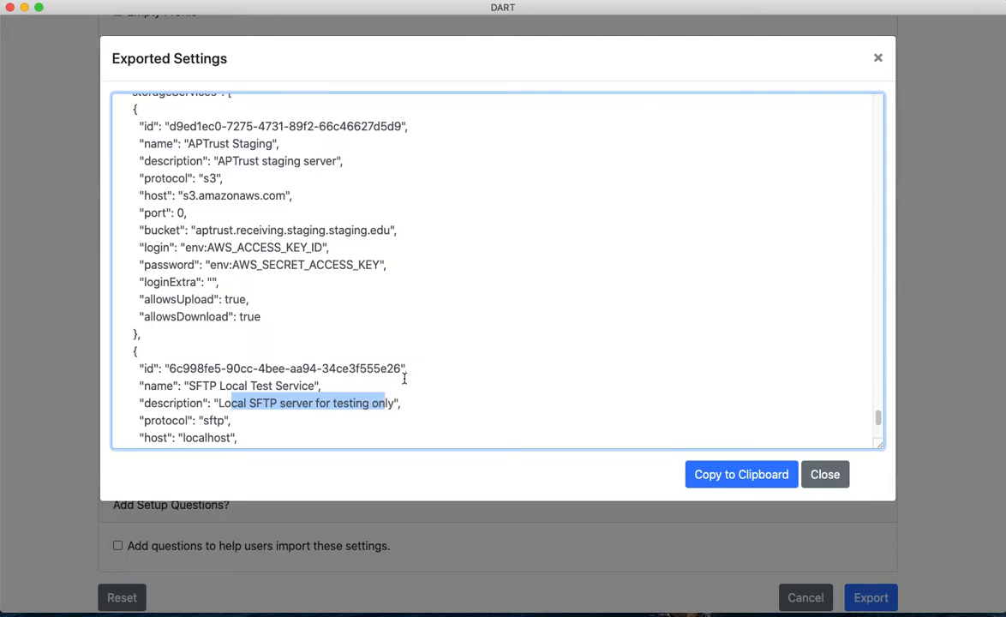
pyautogui.click(463, 314)
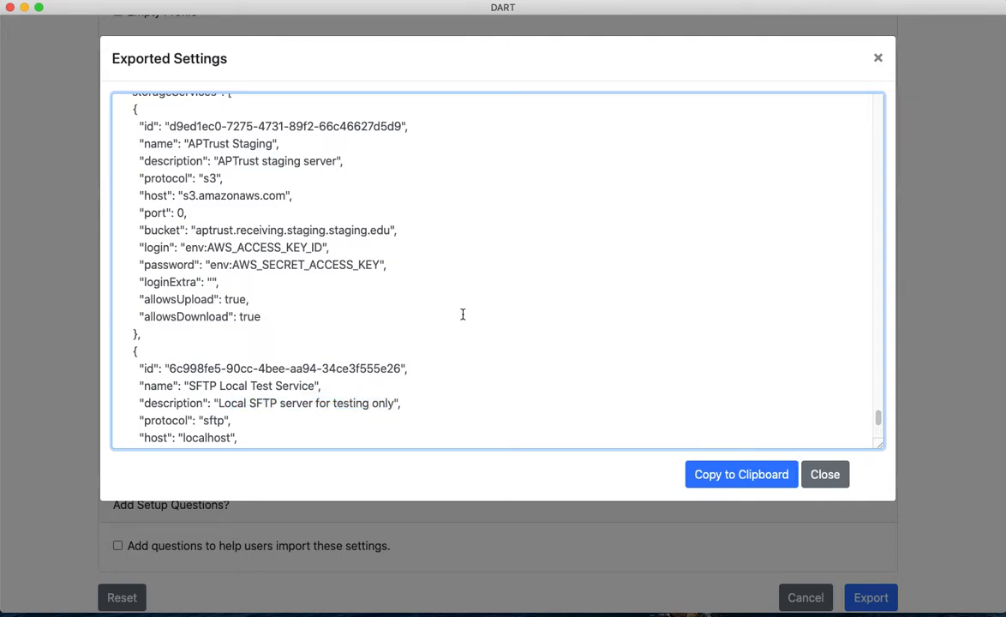
# Step: Check the login and password entries of both storage services in the exported JSON, and close the export
pyautogui.scroll(-2, 456, 279)
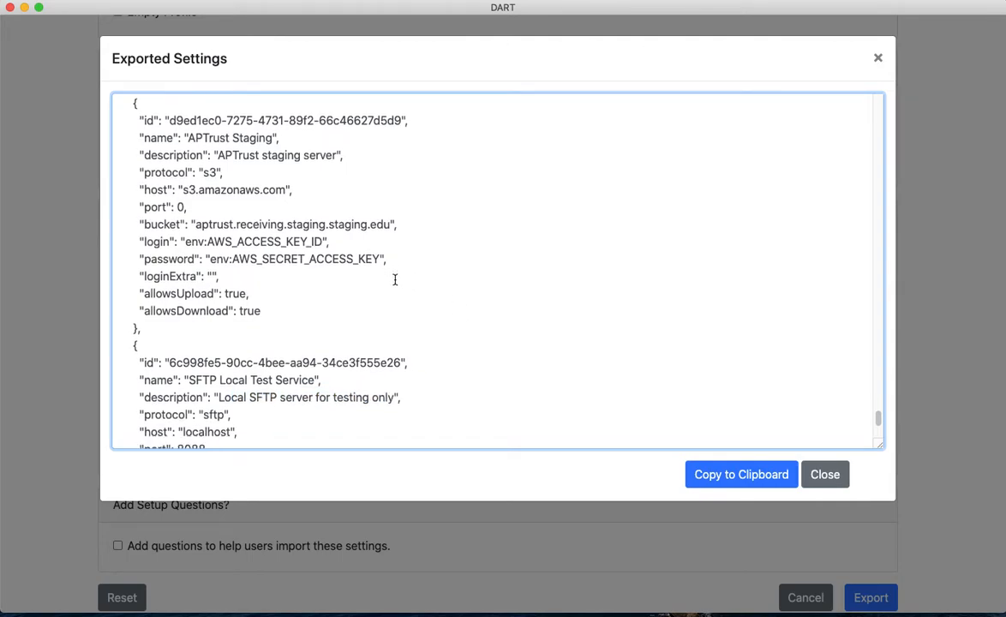
pyautogui.scroll(-1, 396, 283)
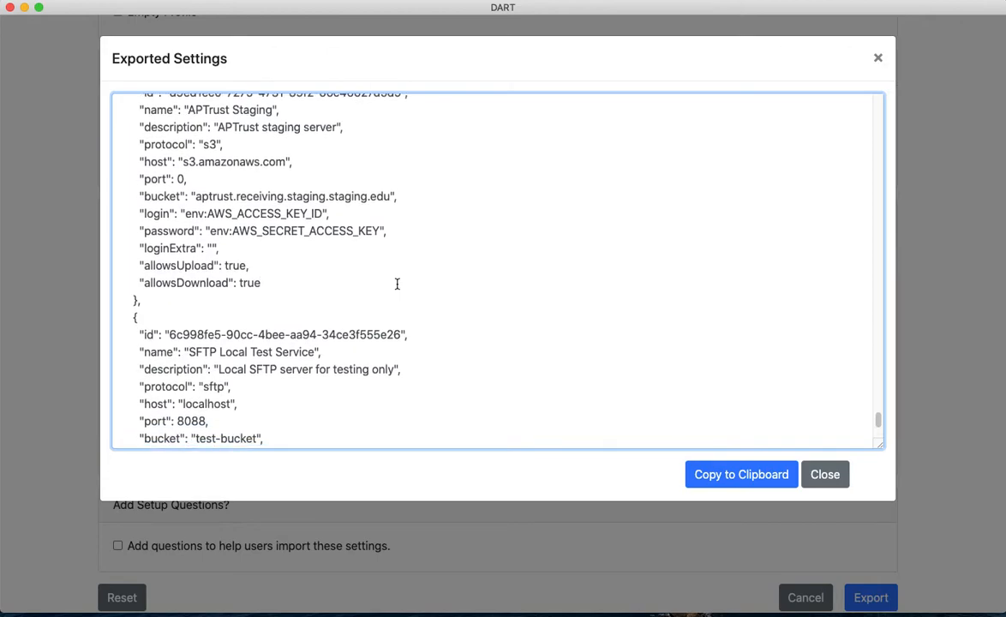
pyautogui.moveTo(395, 231); pyautogui.dragTo(81, 215)
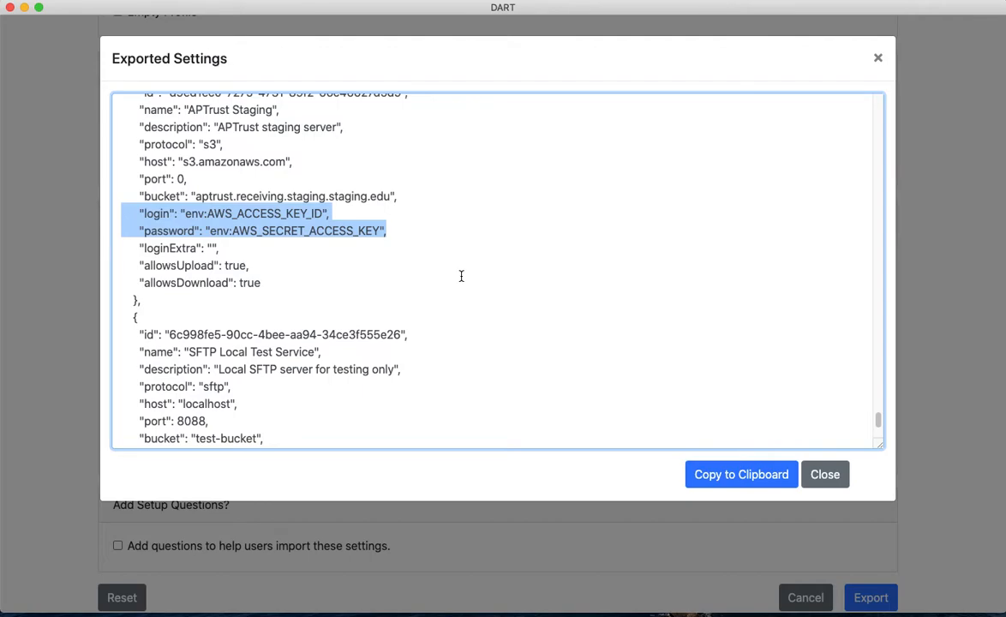
pyautogui.click(416, 234)
pyautogui.scroll(-5, 419, 253)
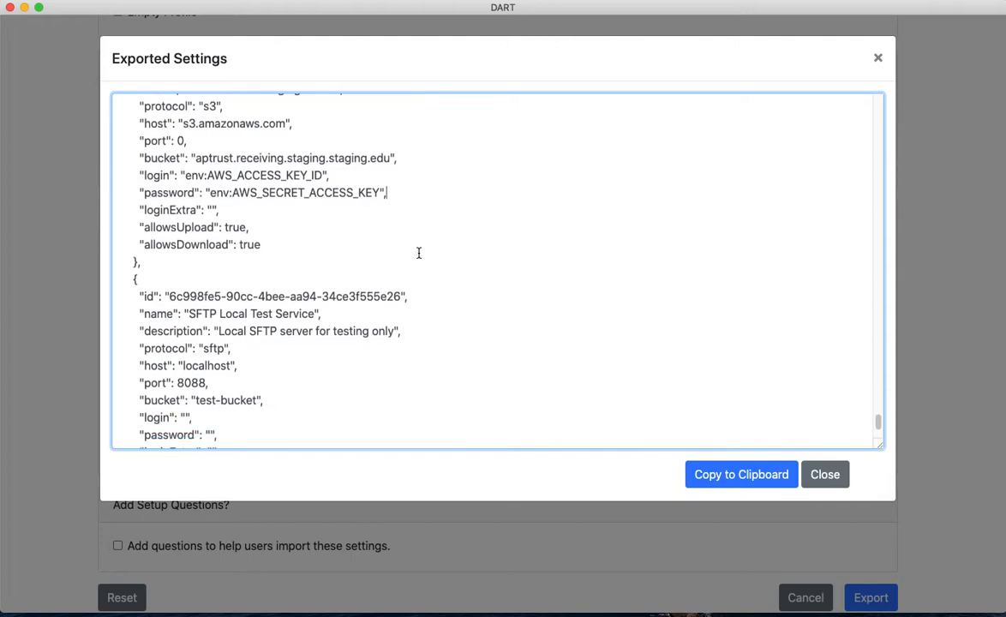
pyautogui.moveTo(221, 332); pyautogui.dragTo(105, 314)
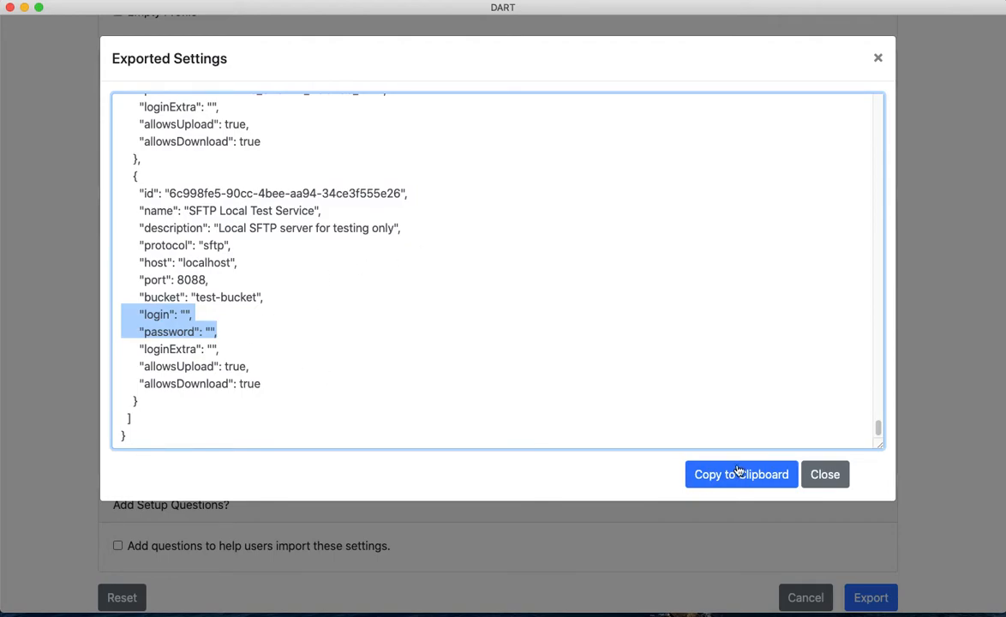
pyautogui.click(823, 475)
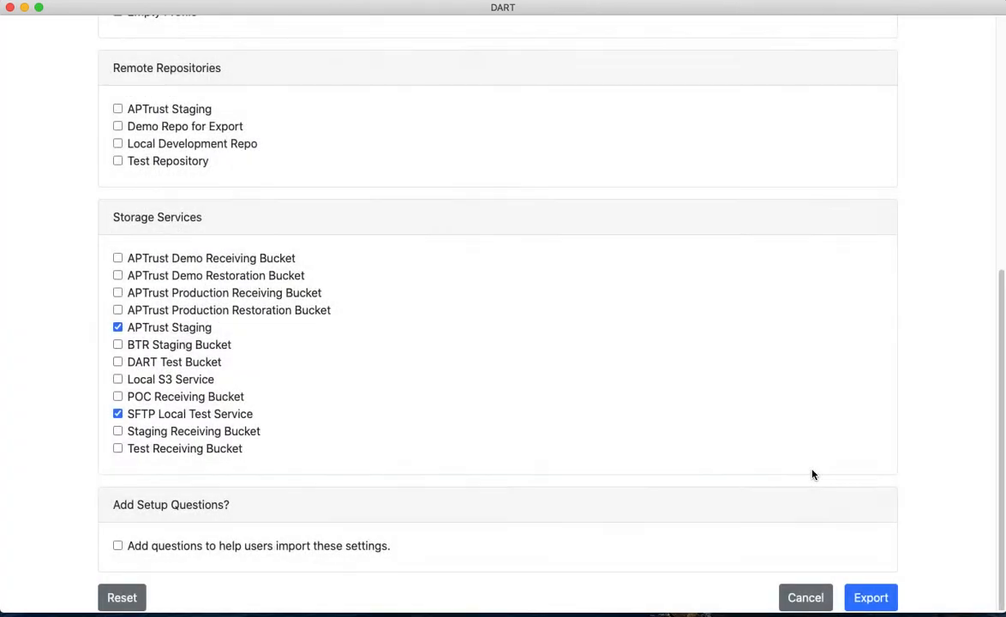
# Step: Enable setup questions for the export and enter "What is your SFTP user name?" as the first question
pyautogui.click(254, 548)
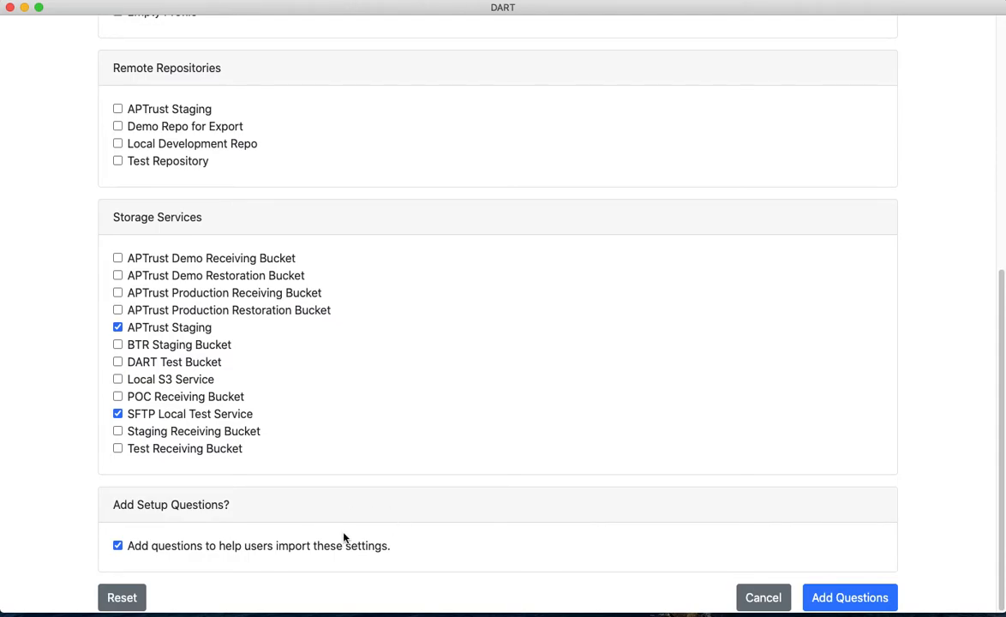
pyautogui.click(845, 597)
pyautogui.click(313, 245)
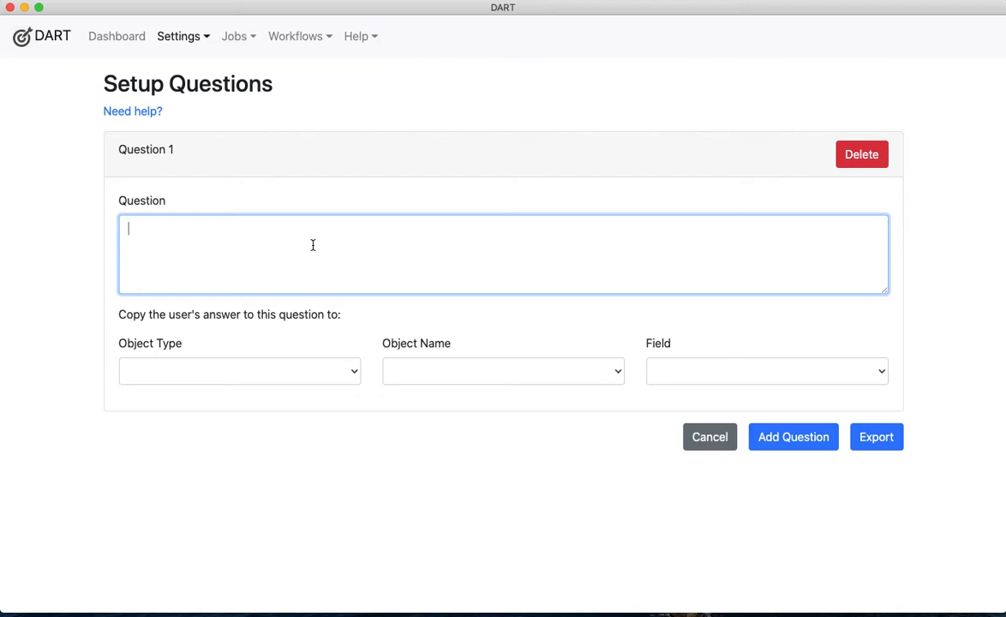
pyautogui.write('What is your SFTP u')
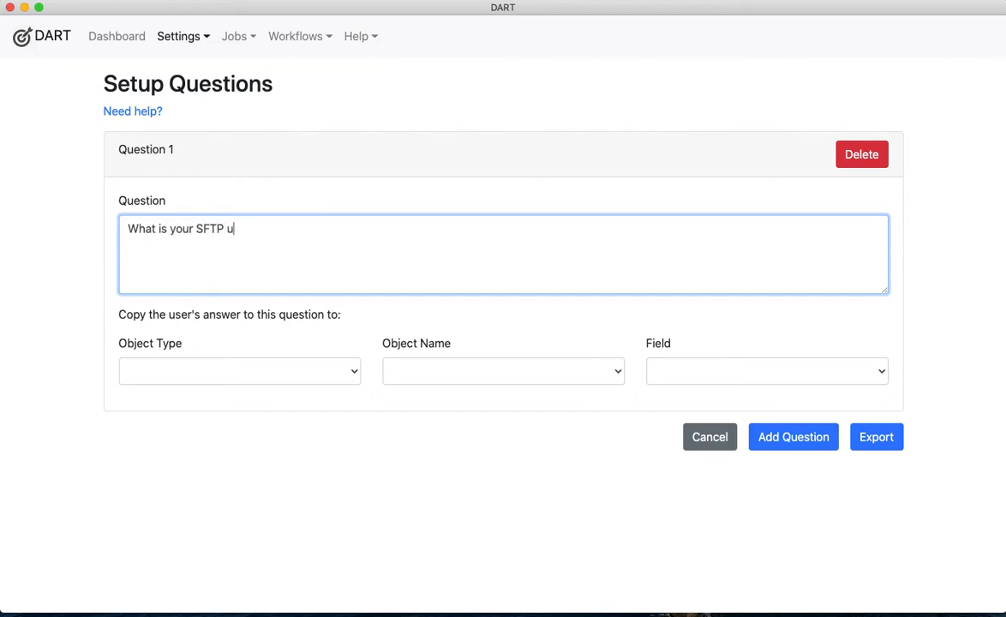
pyautogui.write('ser name?')
# Step: Copy the first question's answer to the login field of the SFTP Local Test Service storage service
pyautogui.click(334, 377)
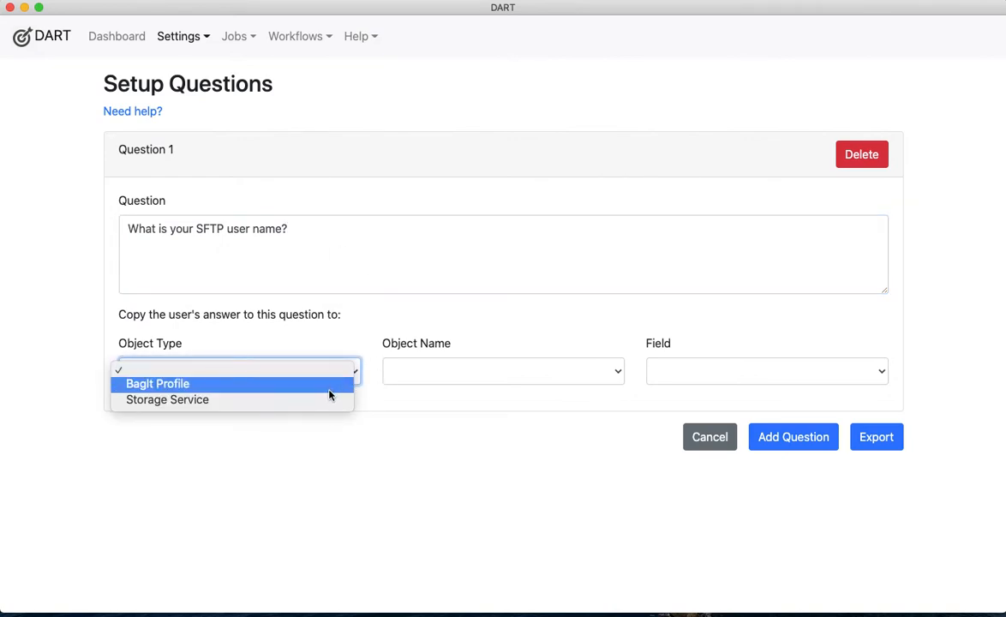
pyautogui.click(330, 400)
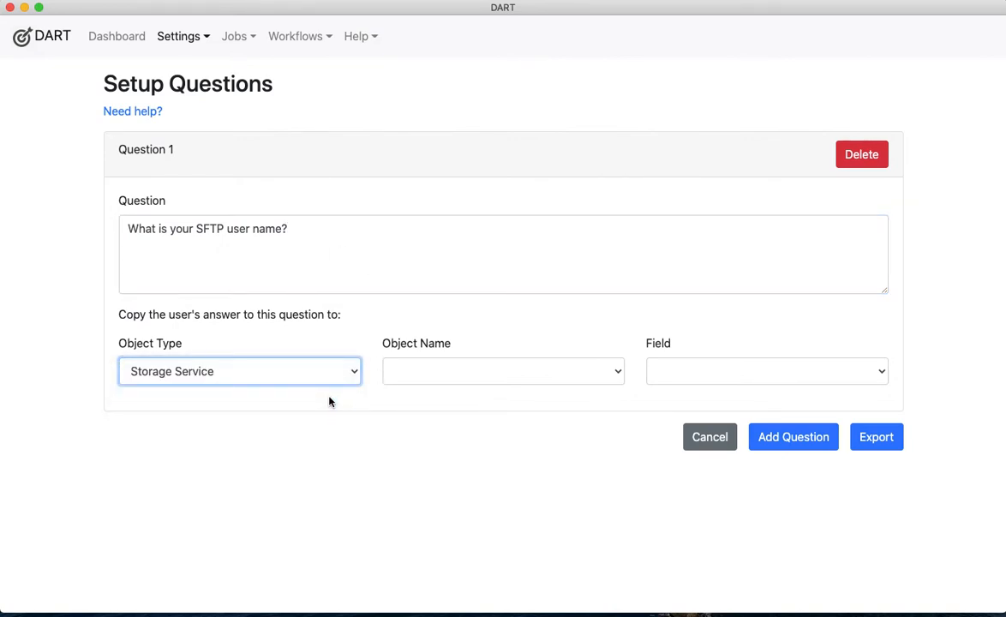
pyautogui.click(471, 367)
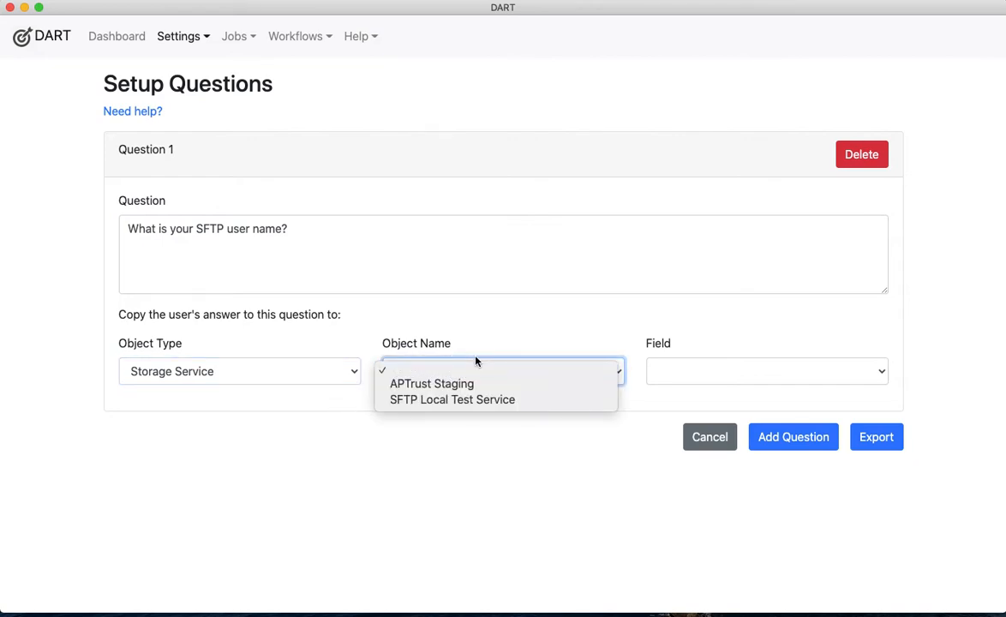
pyautogui.click(472, 402)
pyautogui.click(690, 373)
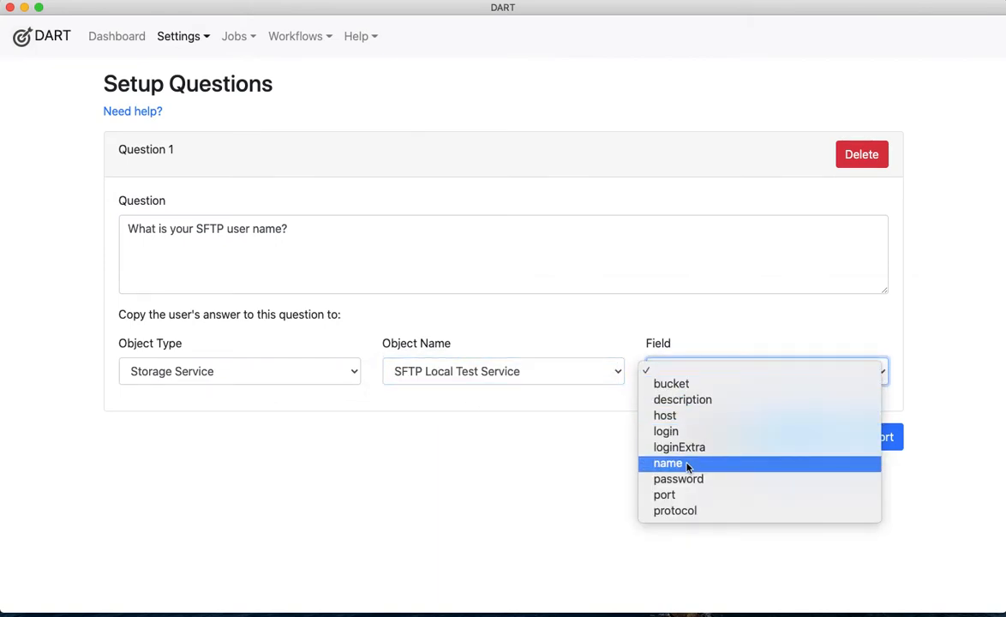
pyautogui.click(683, 432)
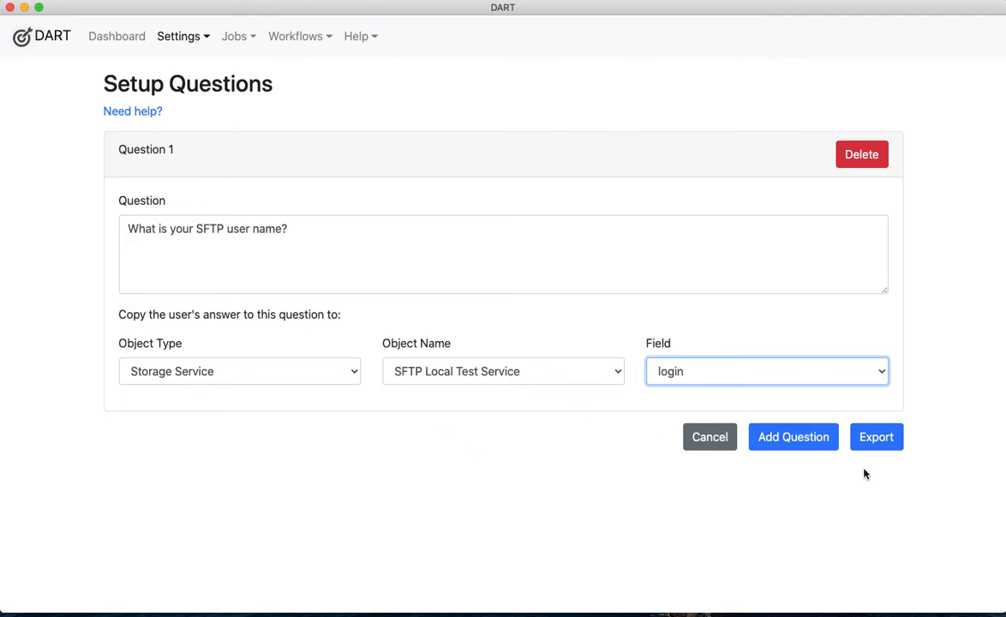
# Step: Add a second setup question reading "What is your SFTP password?"
pyautogui.click(806, 444)
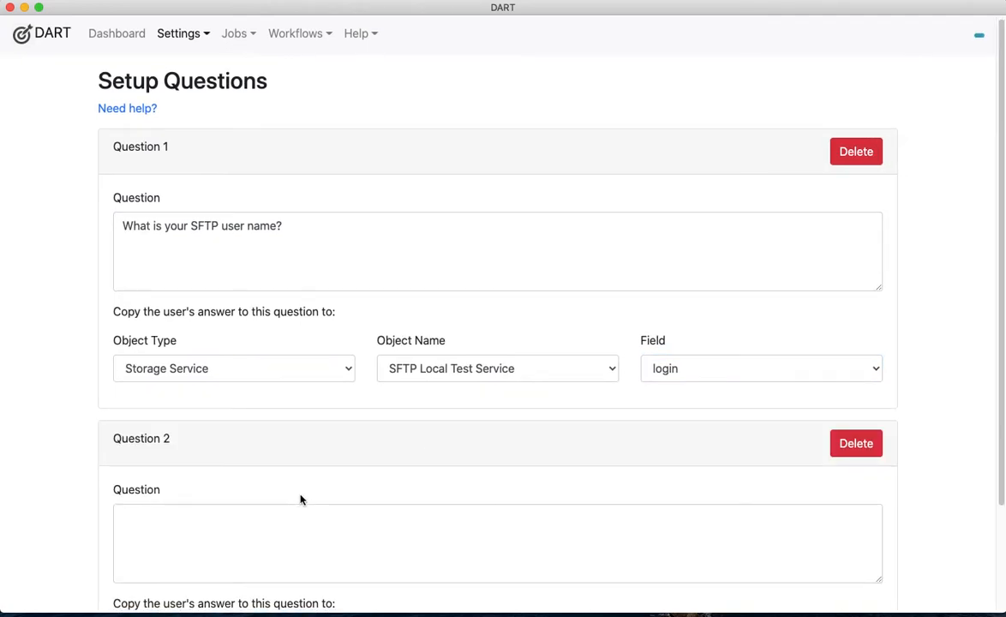
pyautogui.scroll(-3, 300, 498)
pyautogui.click(280, 400)
pyautogui.write('What is your S')
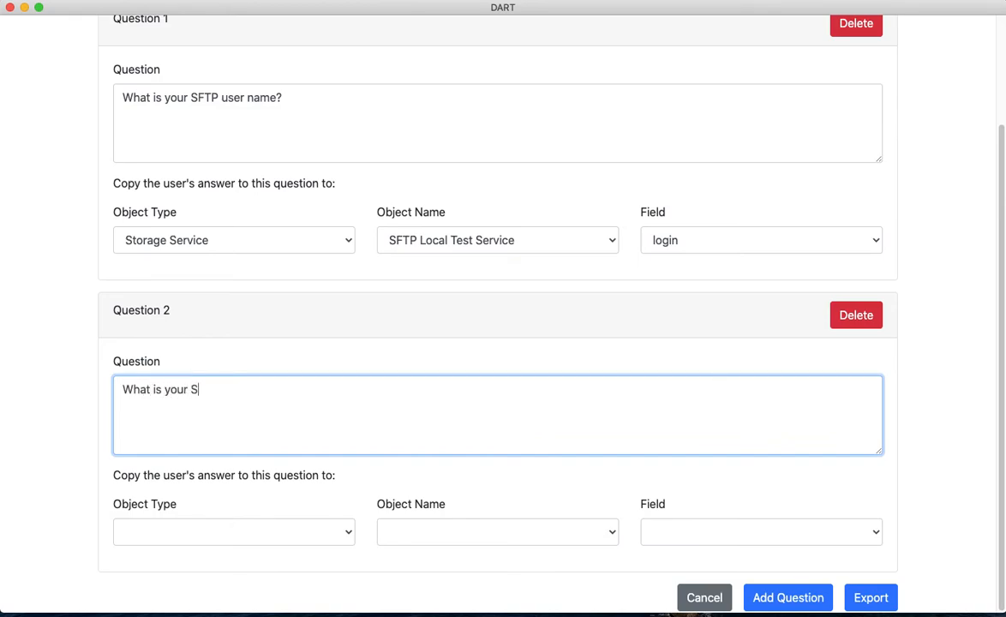
pyautogui.write('FTP password.')
pyautogui.press('BackSpace')
pyautogui.write('?')
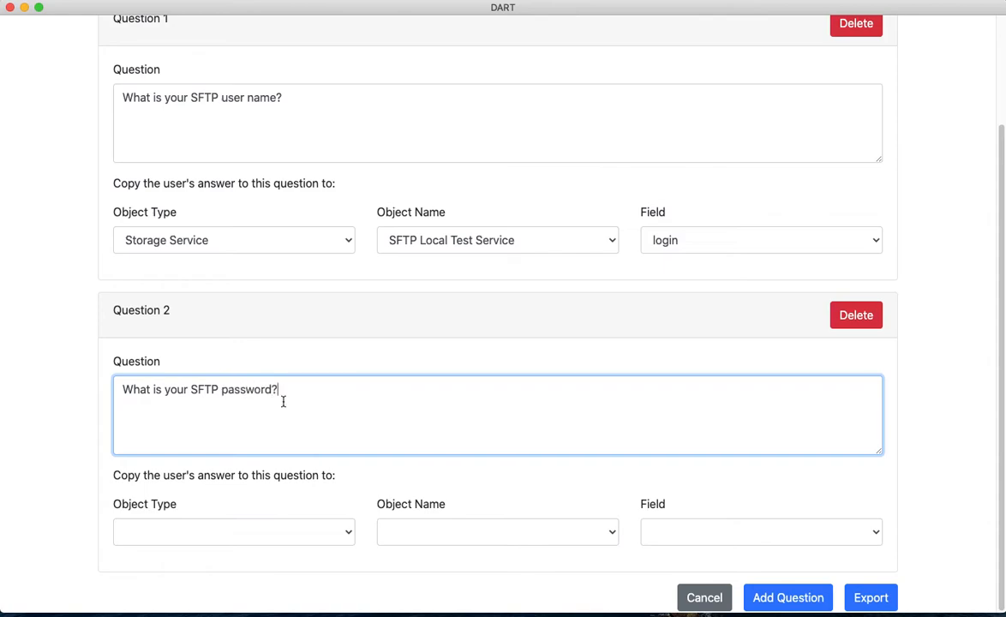
# Step: Copy the second question's answer to the password field of the SFTP Local Test Service storage service
pyautogui.click(285, 534)
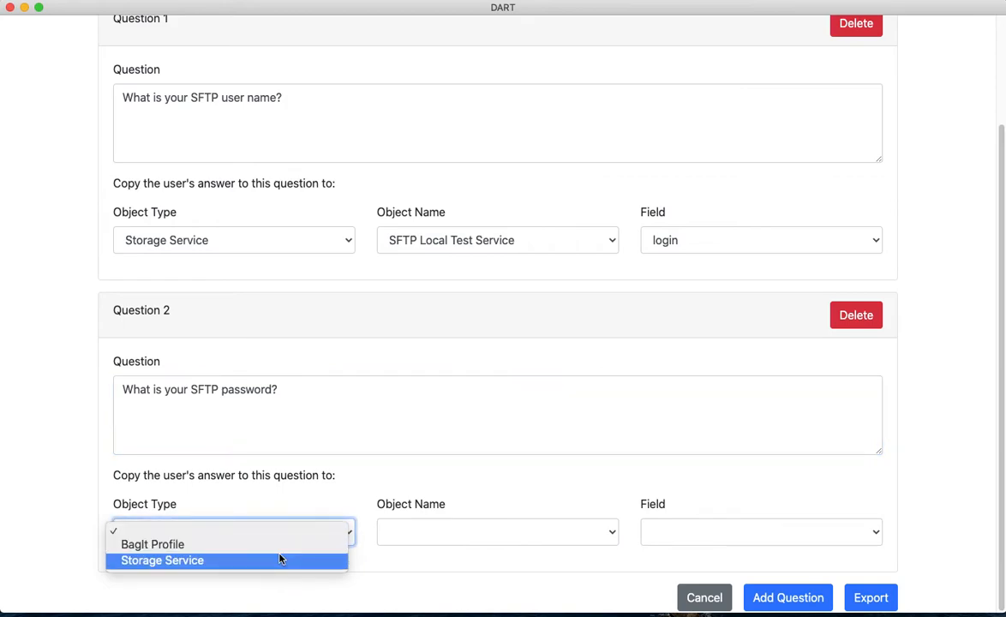
pyautogui.click(281, 561)
pyautogui.click(423, 532)
pyautogui.click(417, 559)
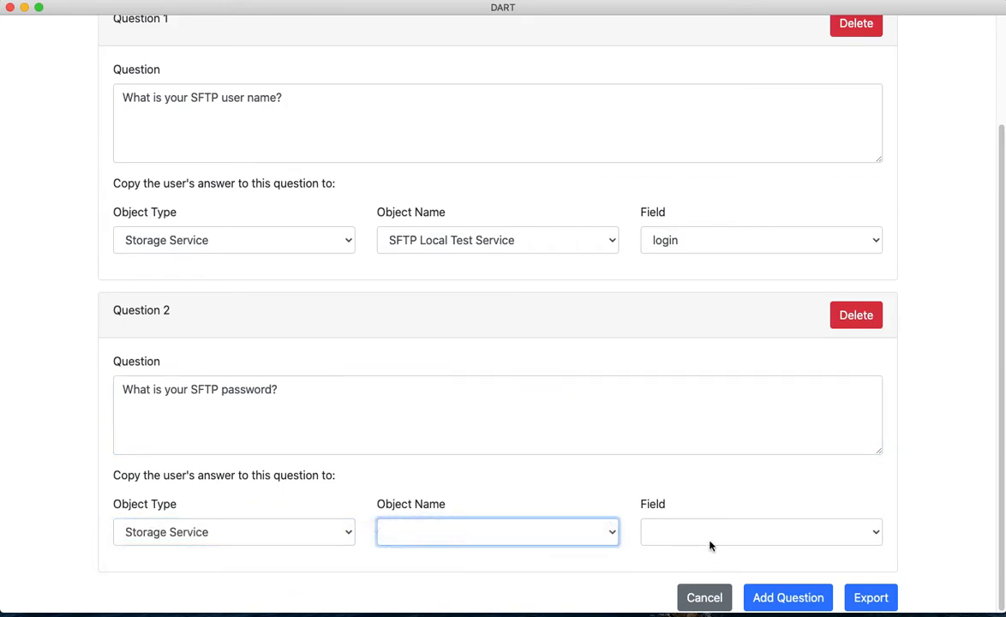
pyautogui.click(722, 534)
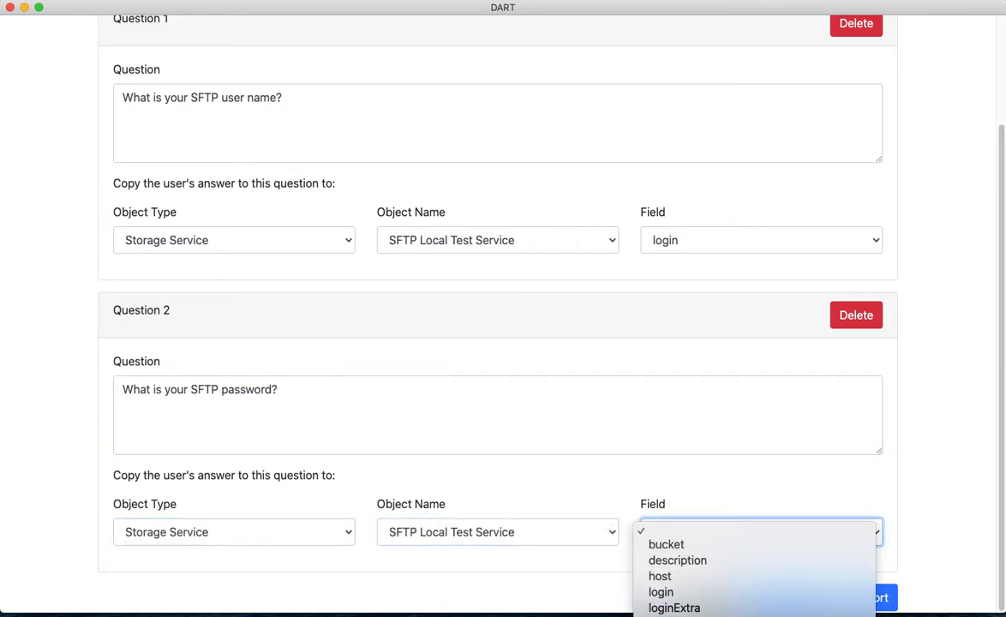
pyautogui.click(675, 616)
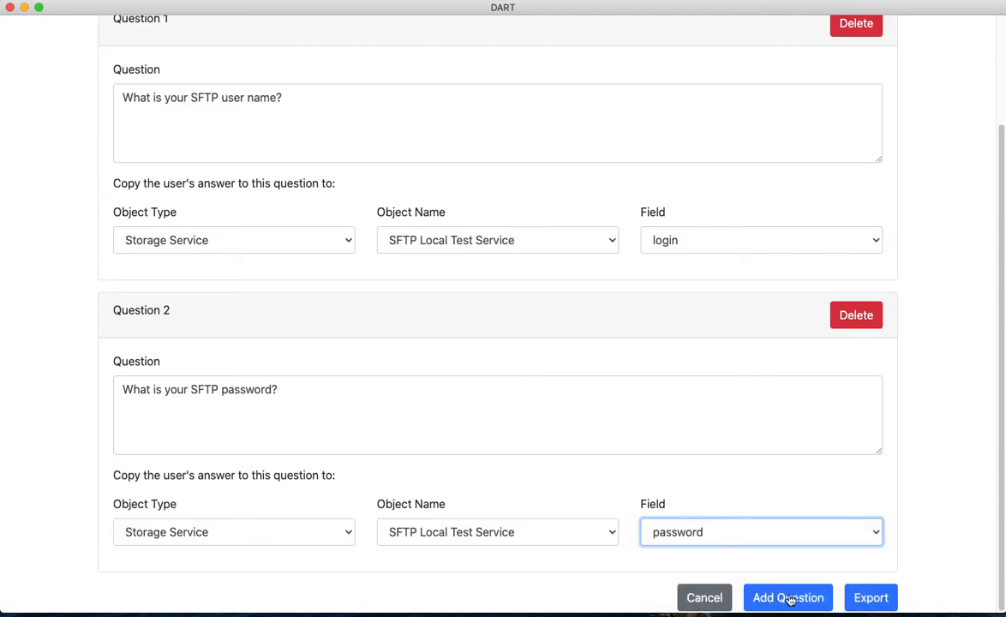
# Step: Export the settings with the setup questions and copy the resulting JSON to the clipboard
pyautogui.click(868, 597)
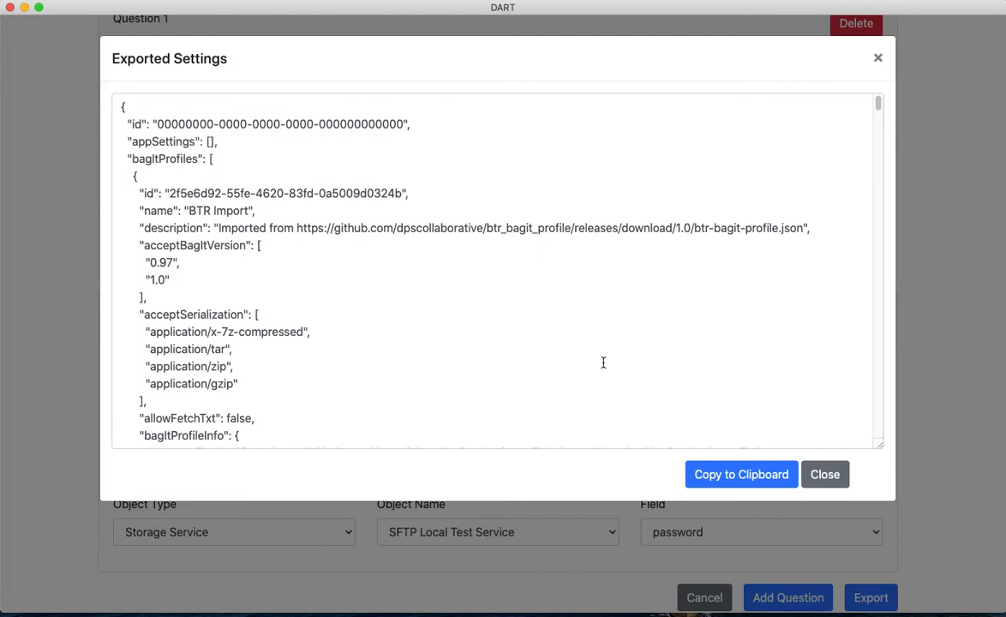
pyautogui.scroll(-10, 555, 290)
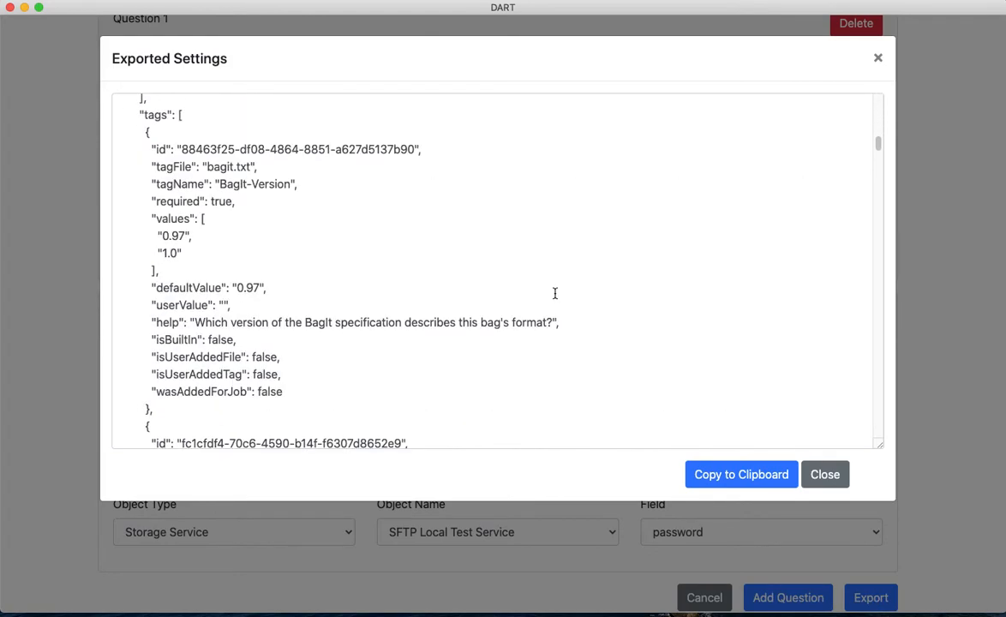
pyautogui.moveTo(878, 196); pyautogui.dragTo(879, 440)
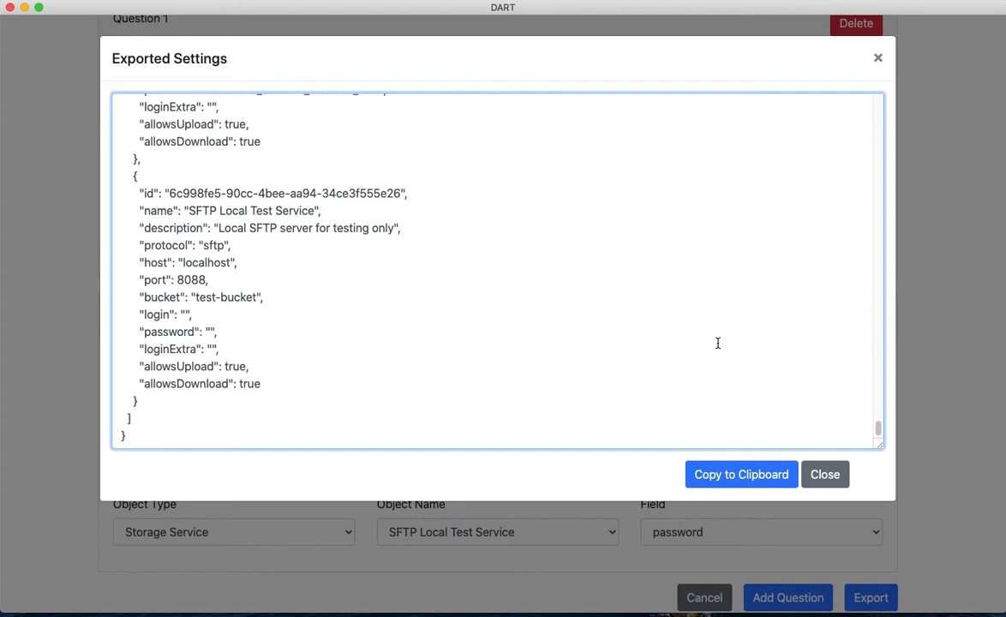
pyautogui.click(745, 474)
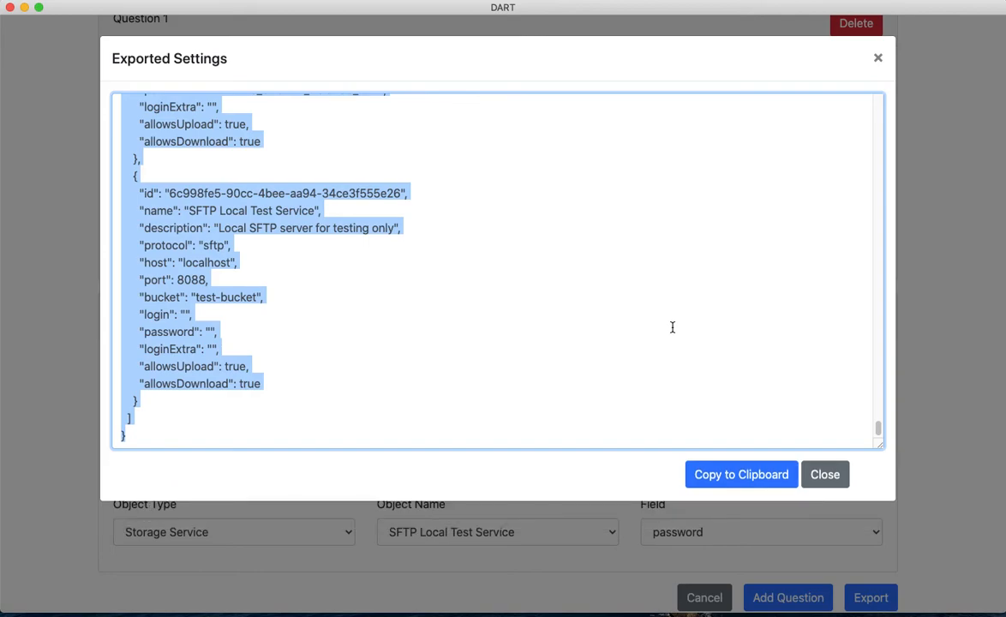
pyautogui.click(878, 58)
# Step: Open the settings import form, choose to import from JSON, and paste in the copied settings
pyautogui.scroll(2, 728, 180)
pyautogui.click(178, 38)
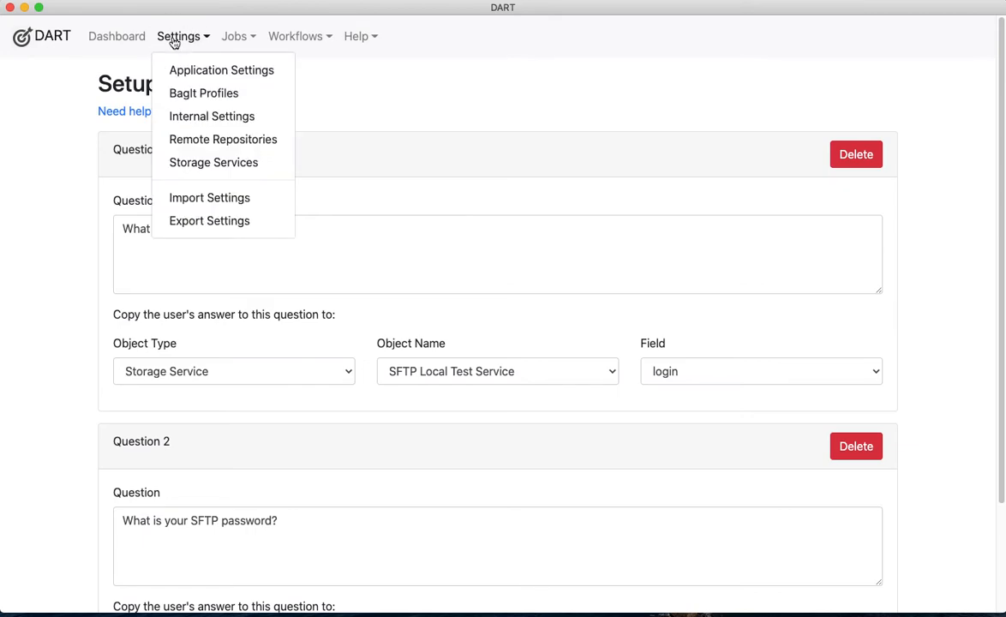
pyautogui.click(210, 198)
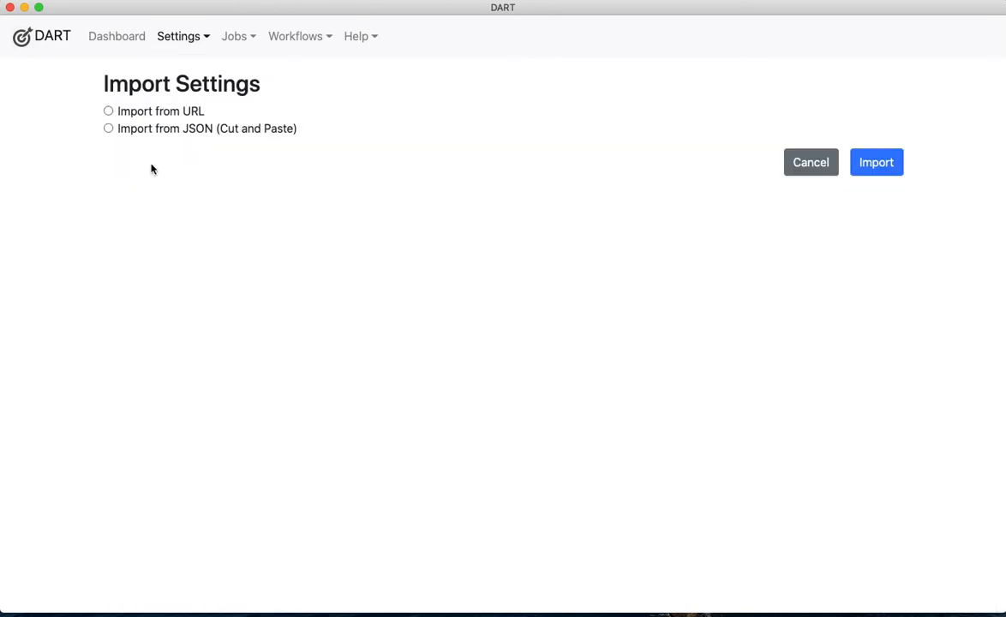
pyautogui.click(156, 112)
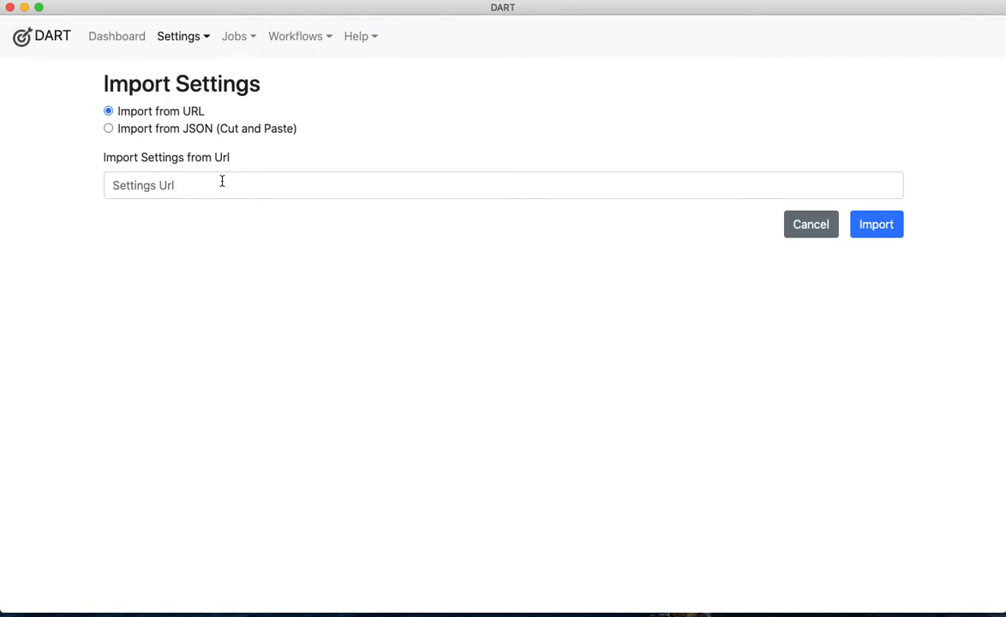
pyautogui.click(182, 130)
pyautogui.click(180, 245)
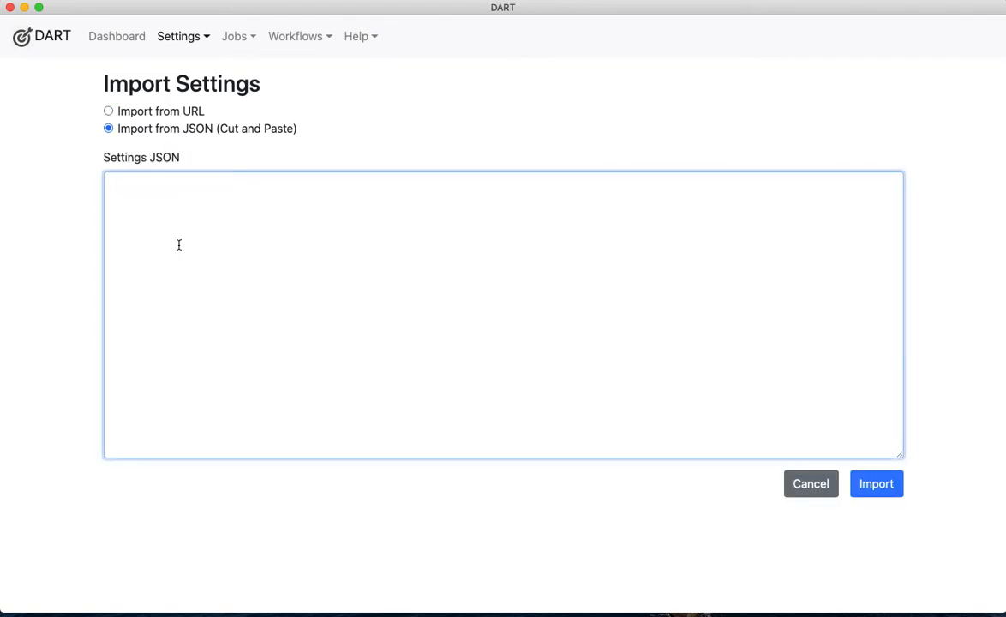
pyautogui.press('super+v')
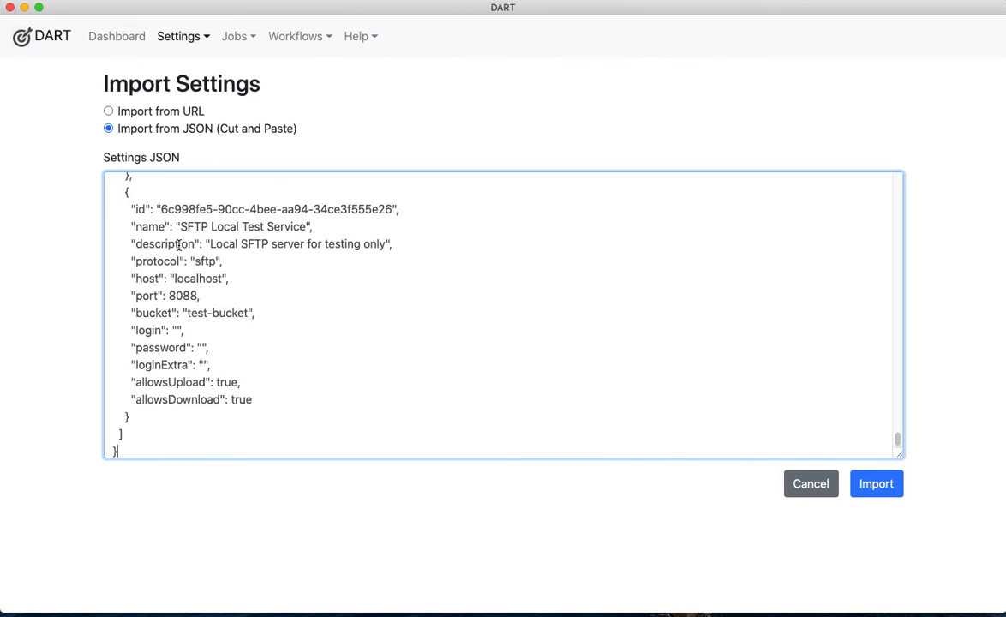
# Step: Import the pasted settings JSON and review the imported BagIt profile and storage services
pyautogui.click(877, 485)
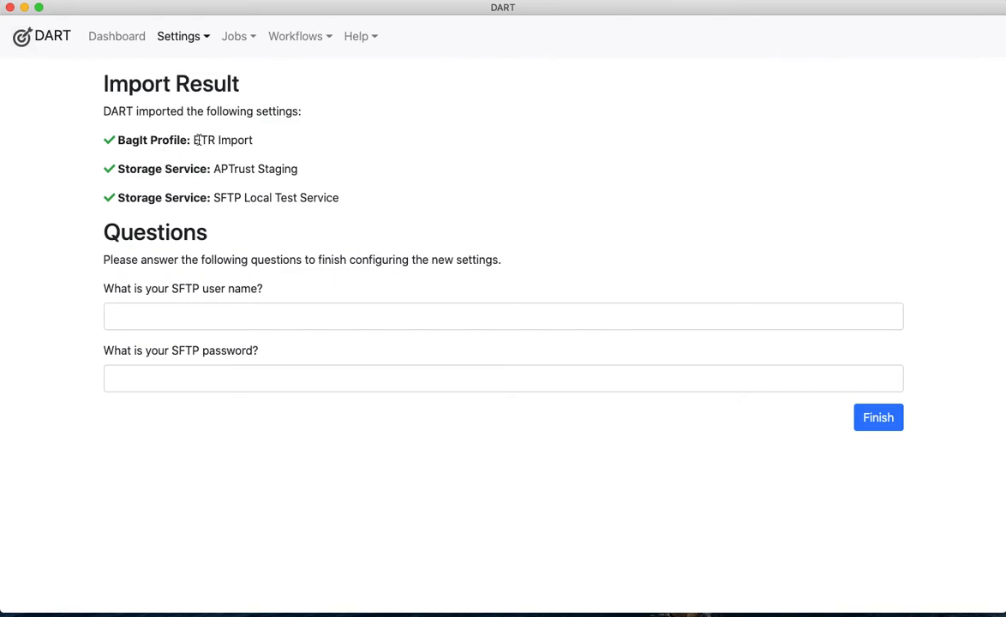
pyautogui.moveTo(251, 139); pyautogui.dragTo(126, 146)
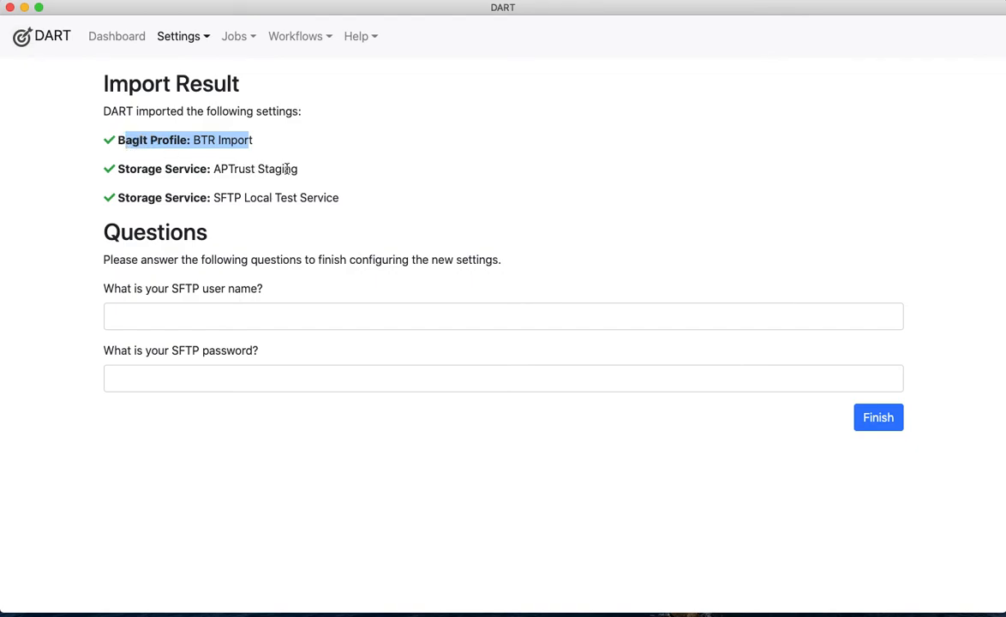
pyautogui.moveTo(299, 172); pyautogui.dragTo(120, 174)
pyautogui.moveTo(341, 201); pyautogui.dragTo(123, 197)
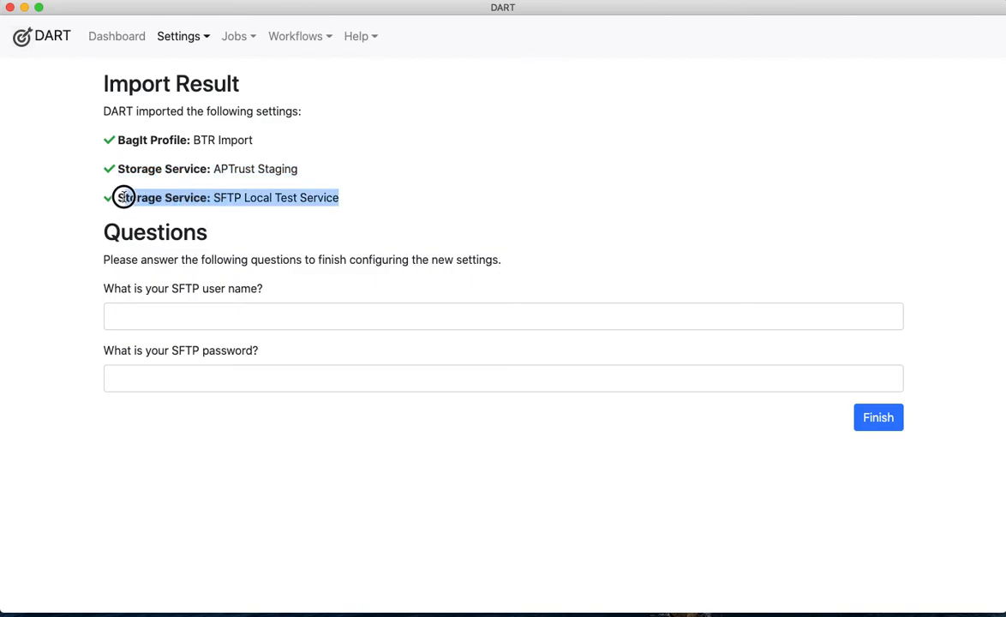
pyautogui.click(474, 185)
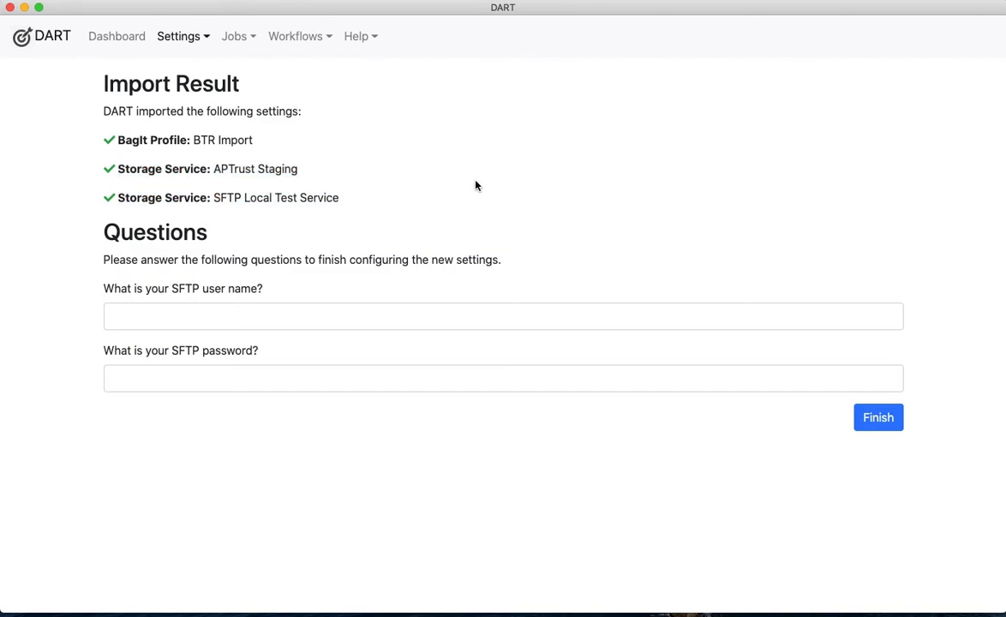
# Step: Answer the setup questions with the SFTP user name and the SFTP password, and finish the import
pyautogui.click(224, 307)
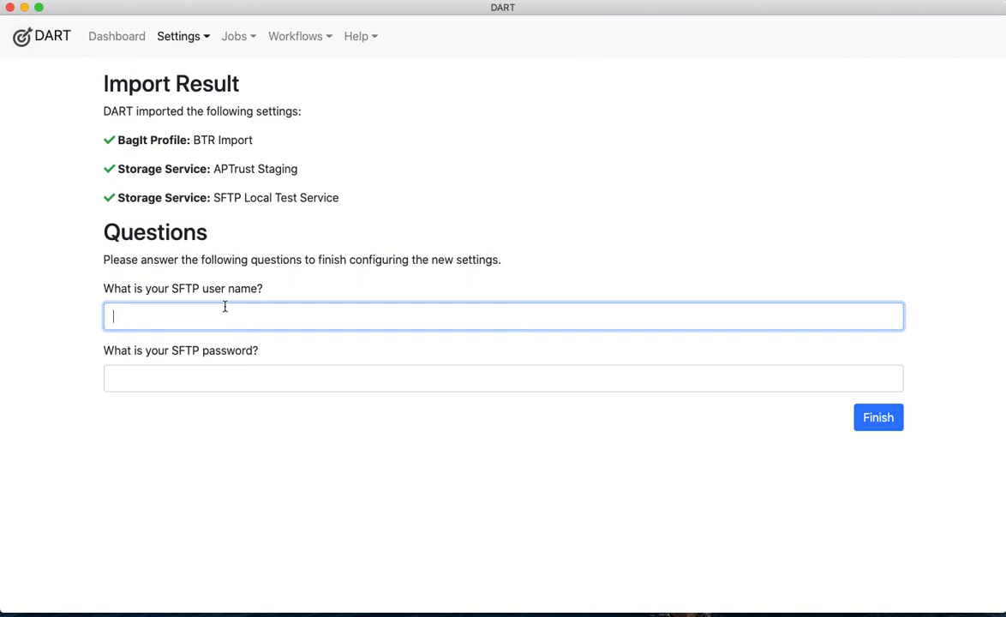
pyautogui.write('user@example.com')
pyautogui.press('BackSpace')
pyautogui.press('BackSpace')
pyautogui.write('com')
pyautogui.press('Tab')
pyautogui.write('••••••••')
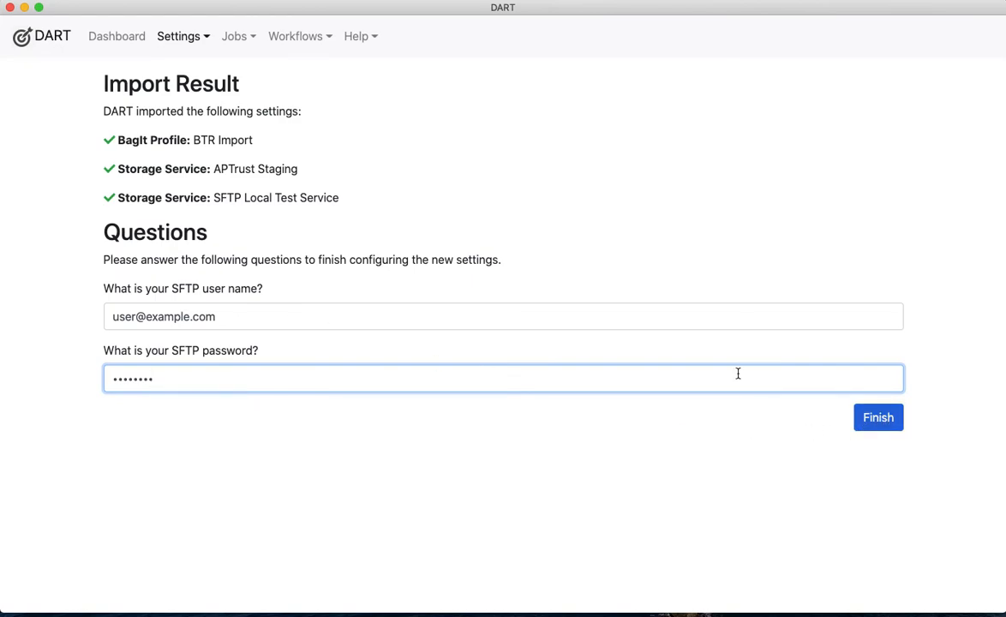
pyautogui.moveTo(215, 198); pyautogui.dragTo(339, 198)
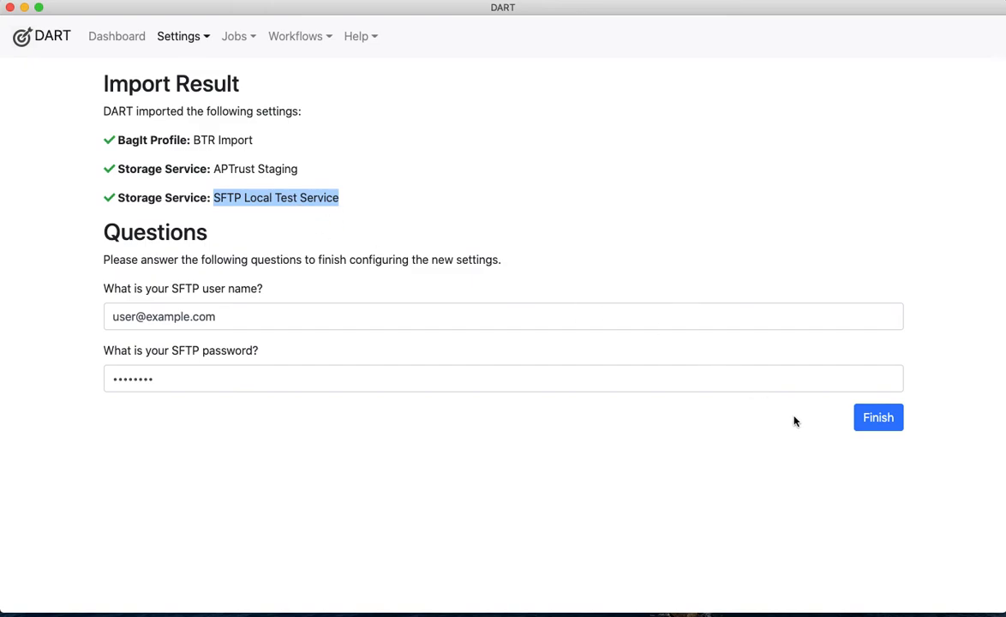
pyautogui.click(884, 421)
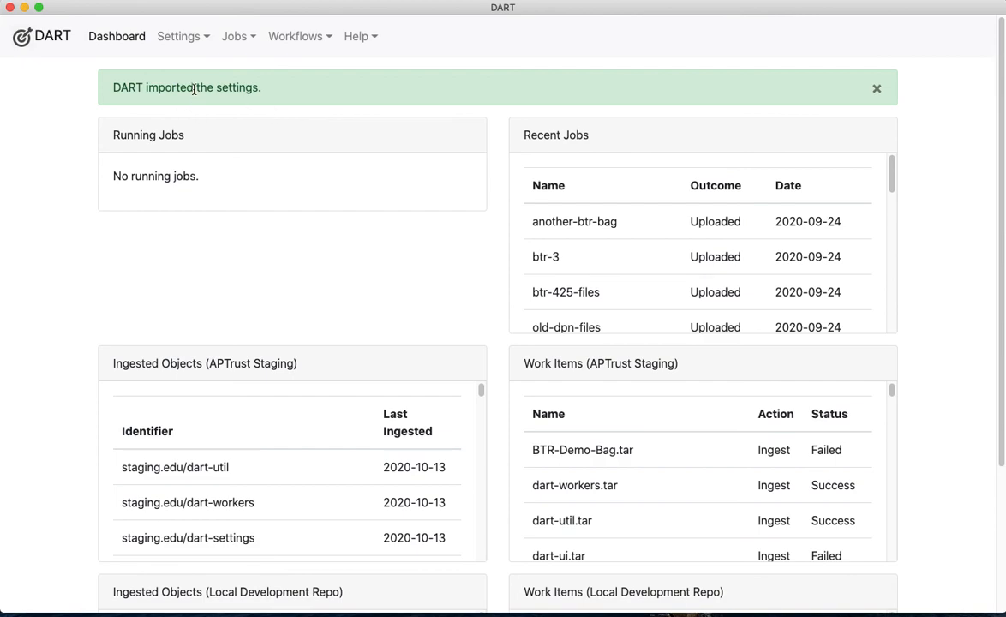
# Step: Open the SFTP Local Test Service storage service and check its login and password fields
pyautogui.click(177, 41)
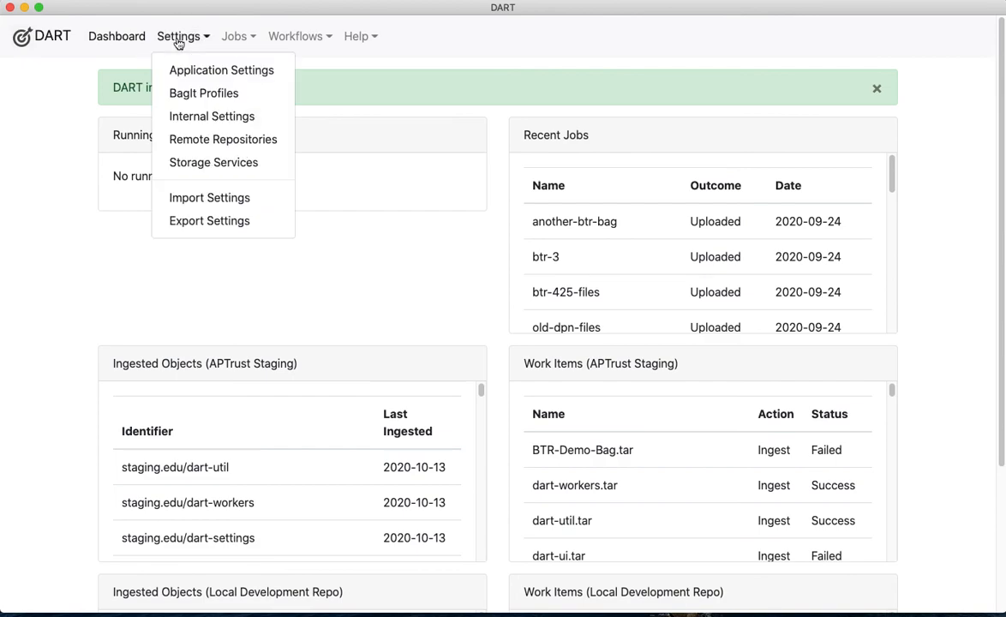
pyautogui.click(212, 163)
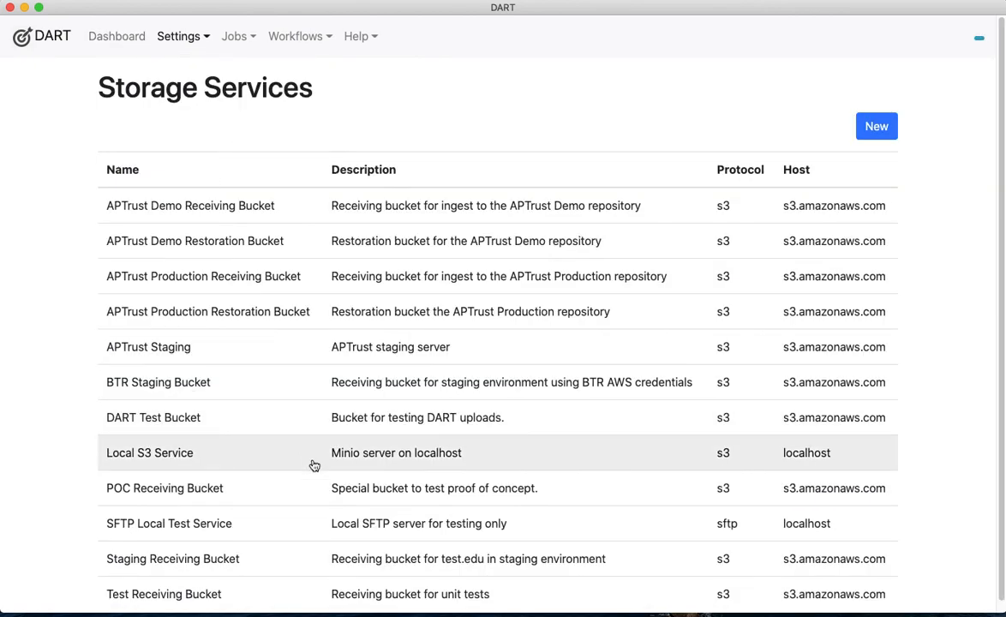
pyautogui.click(230, 520)
pyautogui.scroll(-5, 294, 359)
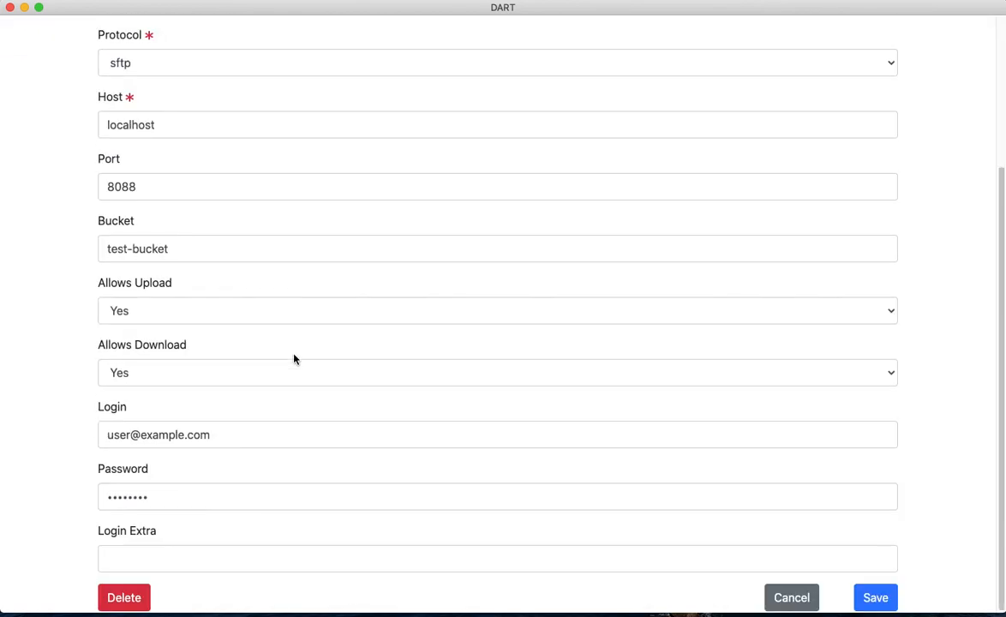
pyautogui.moveTo(254, 435); pyautogui.dragTo(63, 445)
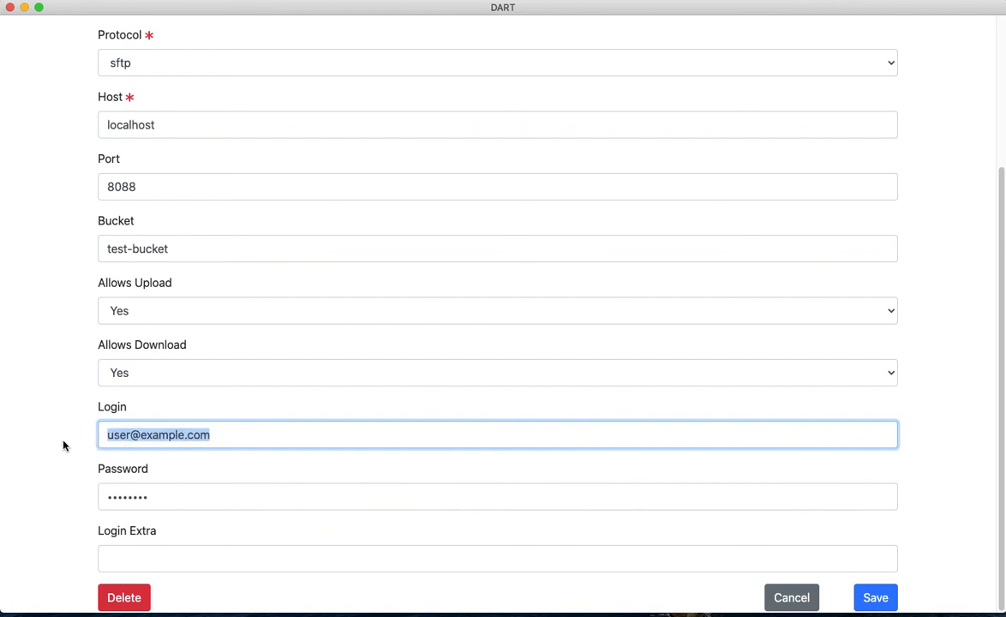
pyautogui.click(60, 437)
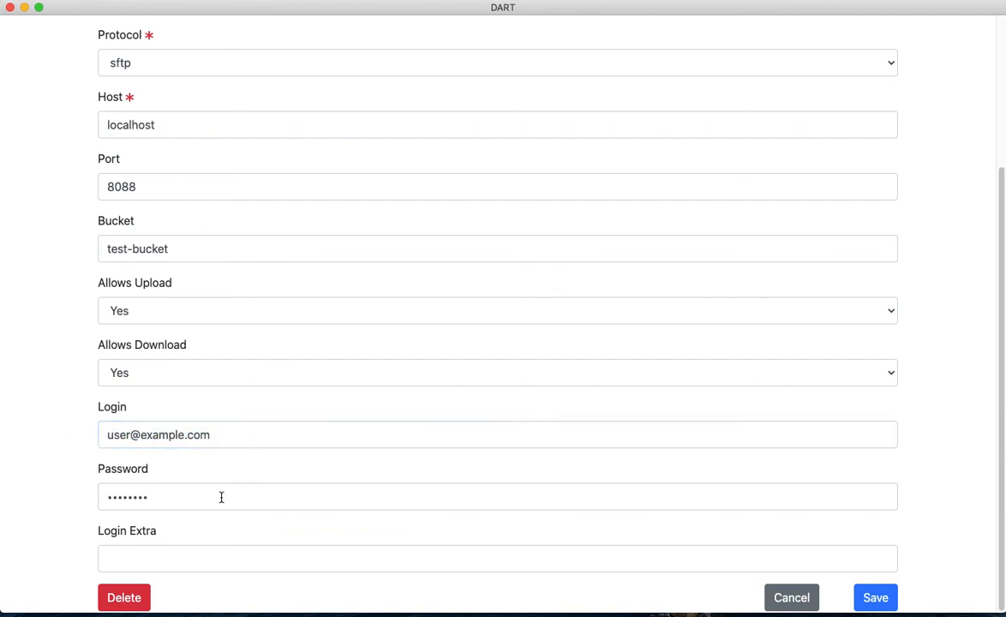
pyautogui.click(186, 499)
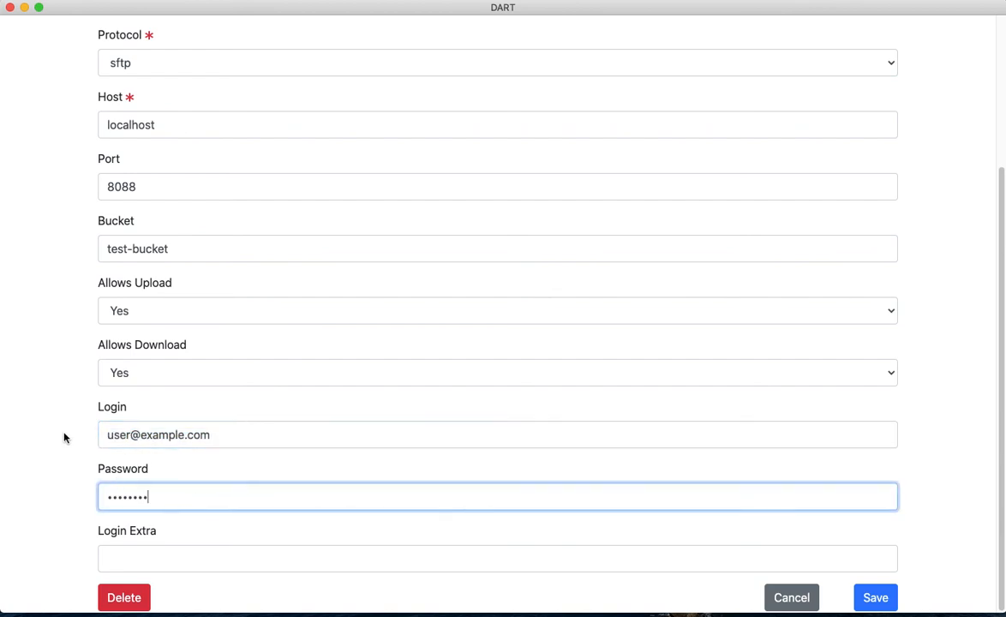
pyautogui.scroll(5, 55, 372)
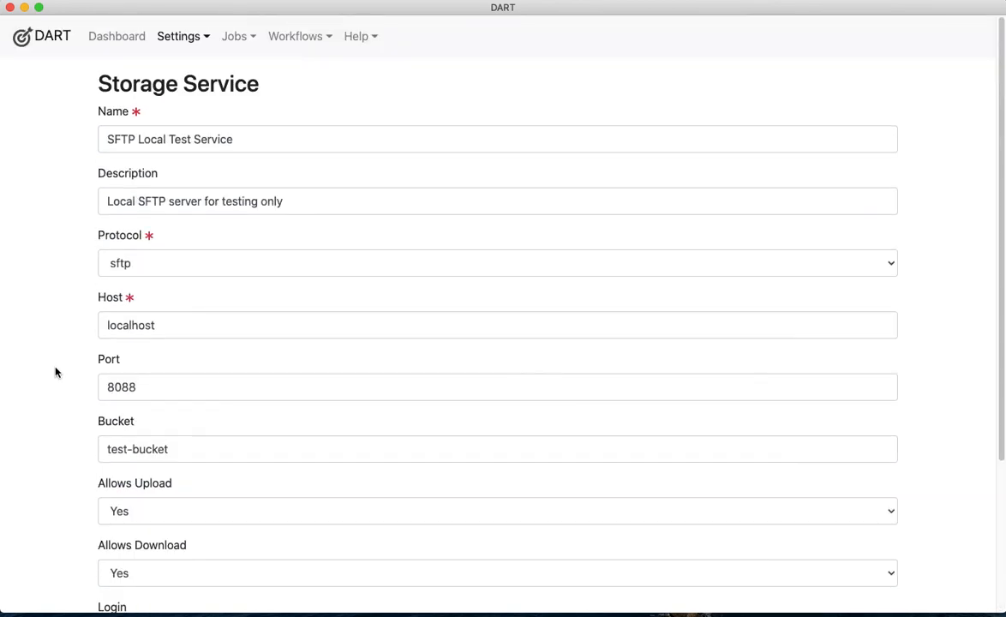